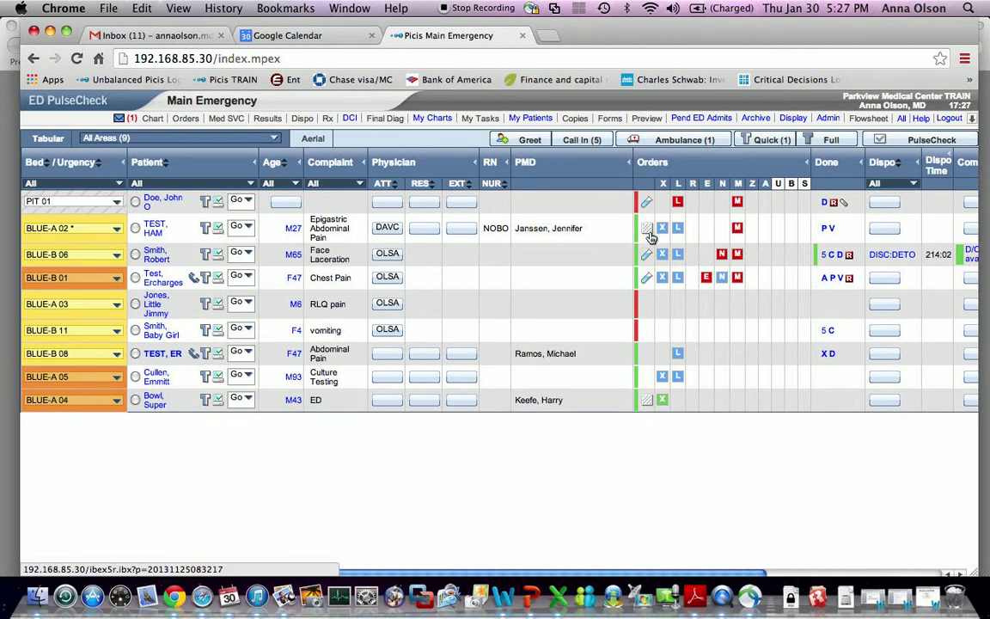
Step: Open the results of the patient in bed BLUE-A 02, and switch to the sample lab results screenshot in Preview
{"action": "mouse_move", "coordinate": [650, 238]}
{"action": "left_click", "coordinate": [647, 233]}
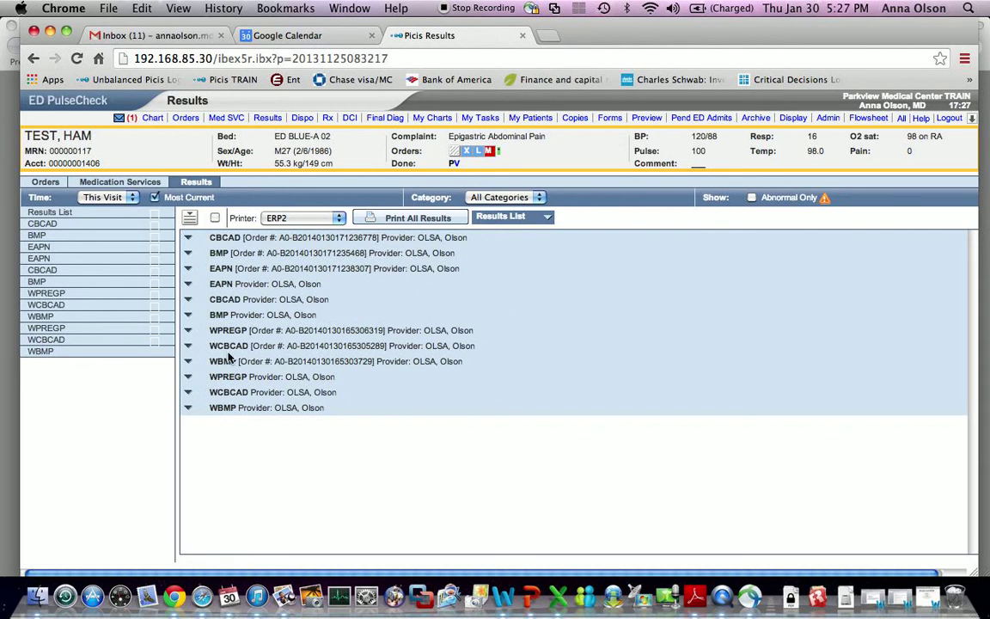
{"action": "key", "text": "F3"}
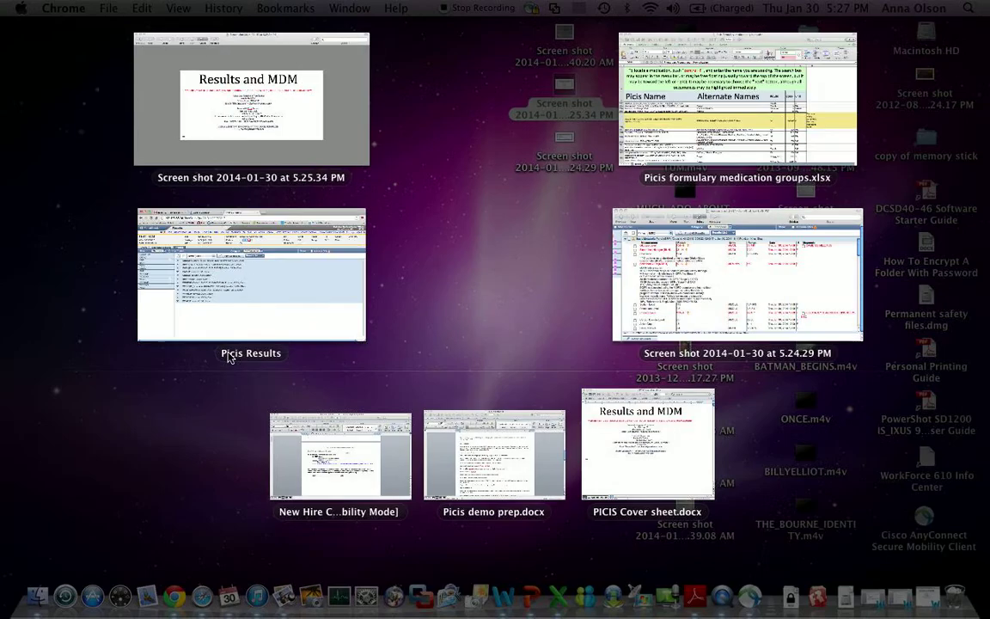
{"action": "left_click", "coordinate": [681, 316]}
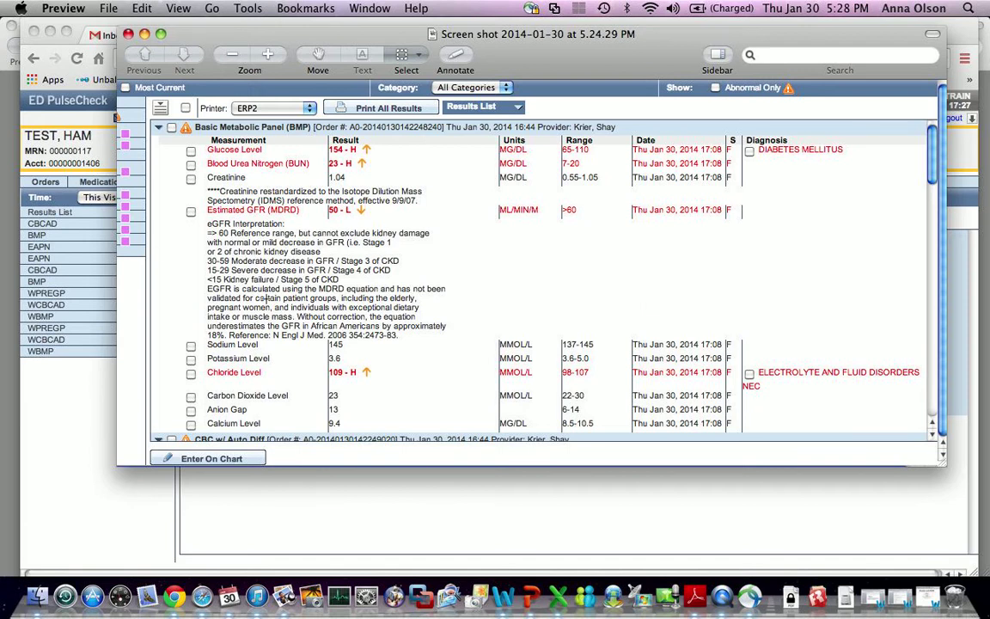
Step: Close the sample lab results screenshot, return to the Picis Results page in Chrome and open the patient's chart
{"action": "left_click", "coordinate": [128, 34]}
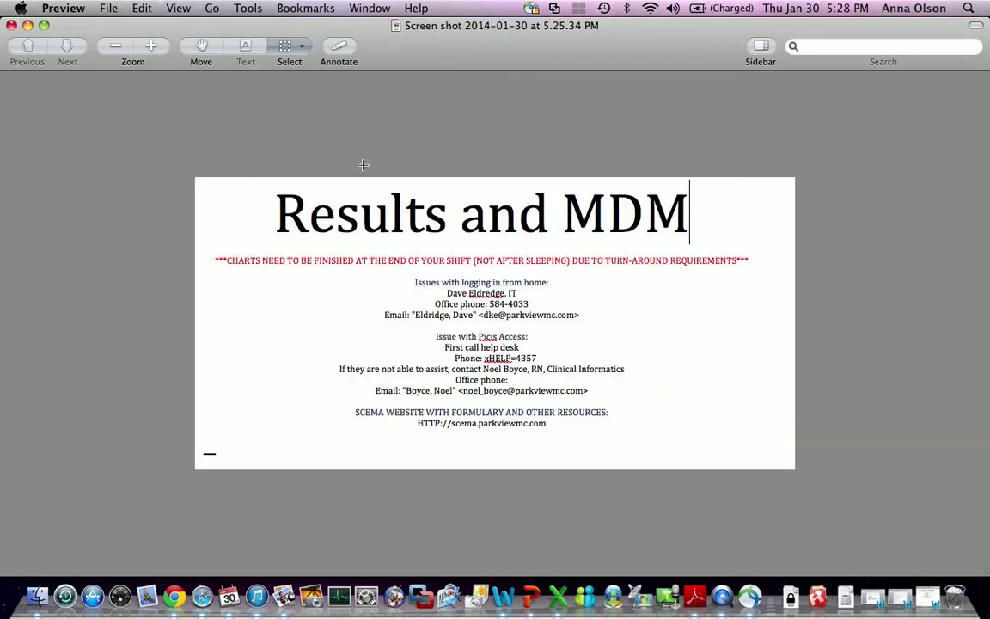
{"action": "key", "text": "ctrl+Down"}
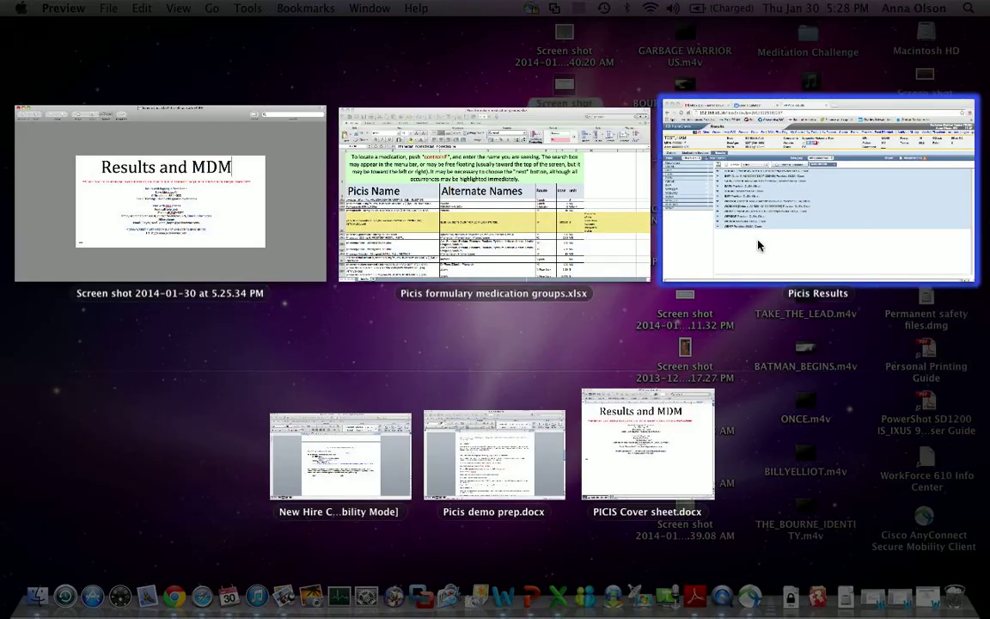
{"action": "left_click", "coordinate": [757, 245]}
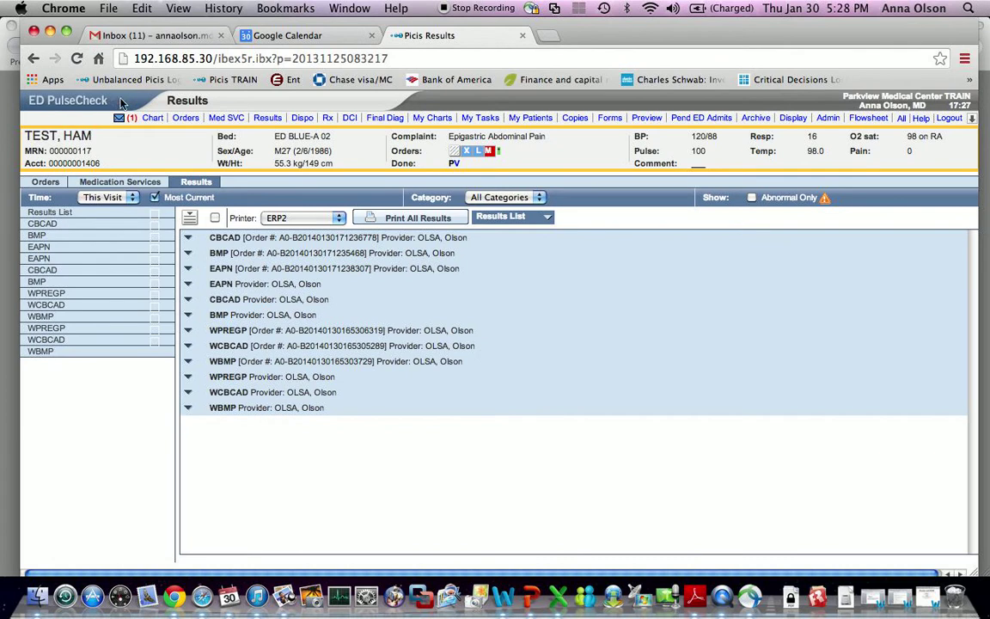
{"action": "left_click", "coordinate": [154, 119]}
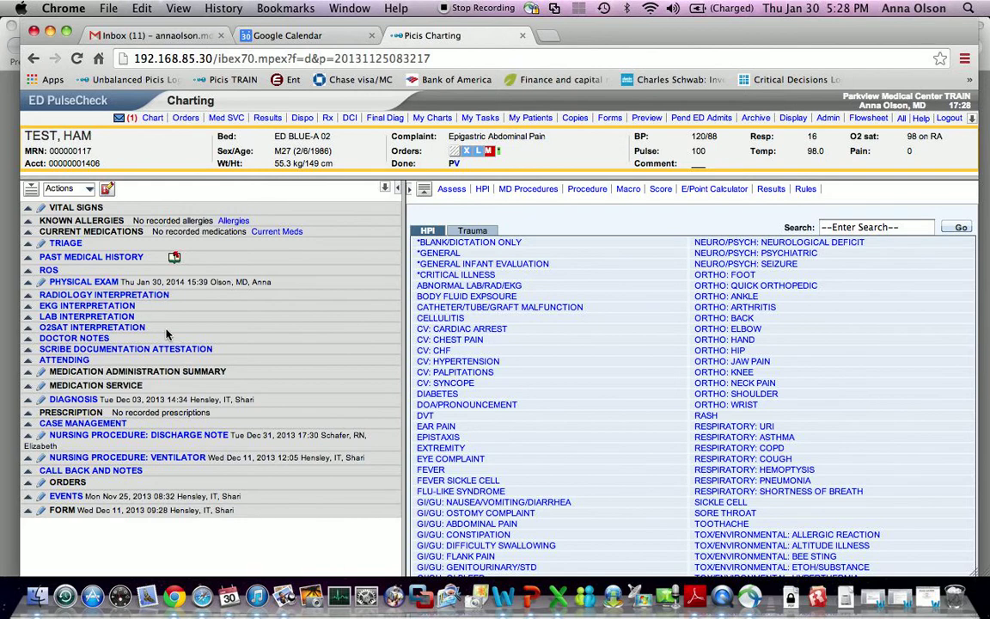
Step: Look at the entries under Radiology Interpretation and EKG Interpretation in the chart, collapsing each section again
{"action": "left_click", "coordinate": [28, 295]}
{"action": "left_click", "coordinate": [27, 294]}
{"action": "left_click", "coordinate": [27, 306]}
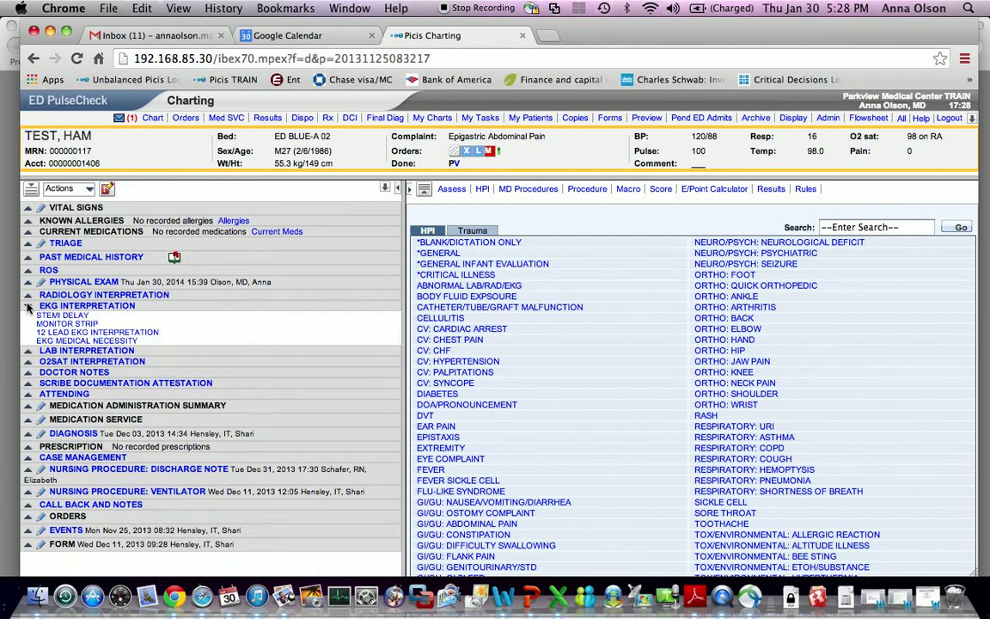
{"action": "left_click", "coordinate": [27, 306]}
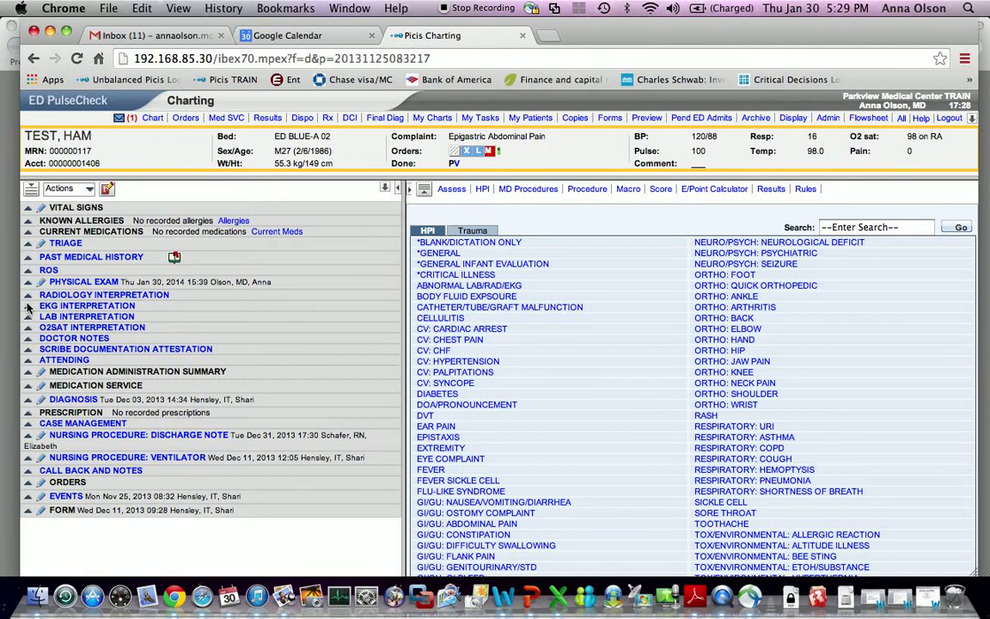
Step: Open Doctor Notes with its subsections listed, and enter "Enter course" and "DDX" as the first two lines of the notes
{"action": "left_click", "coordinate": [71, 338]}
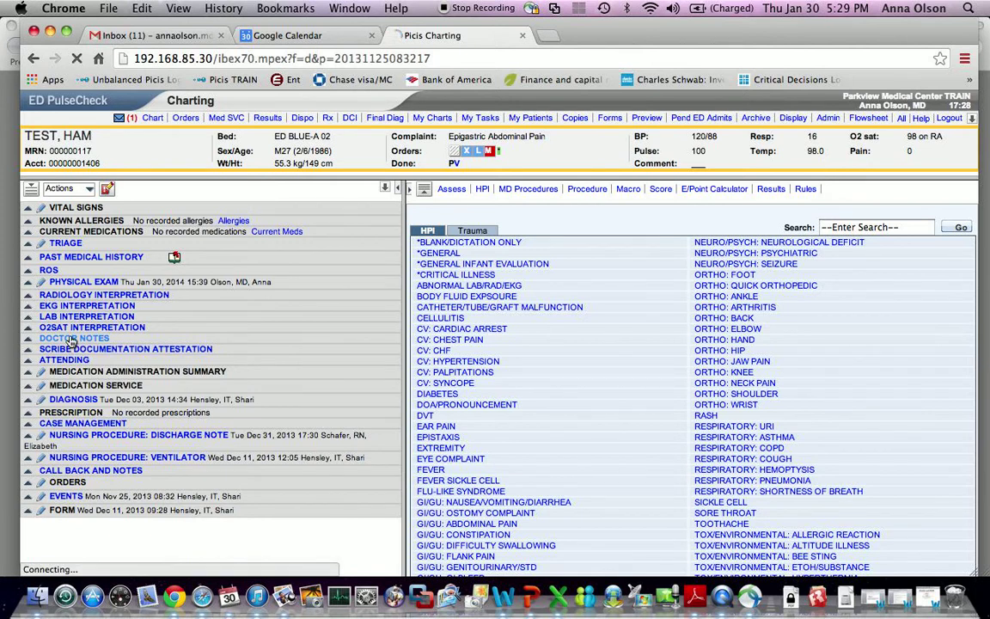
{"action": "left_click", "coordinate": [27, 341]}
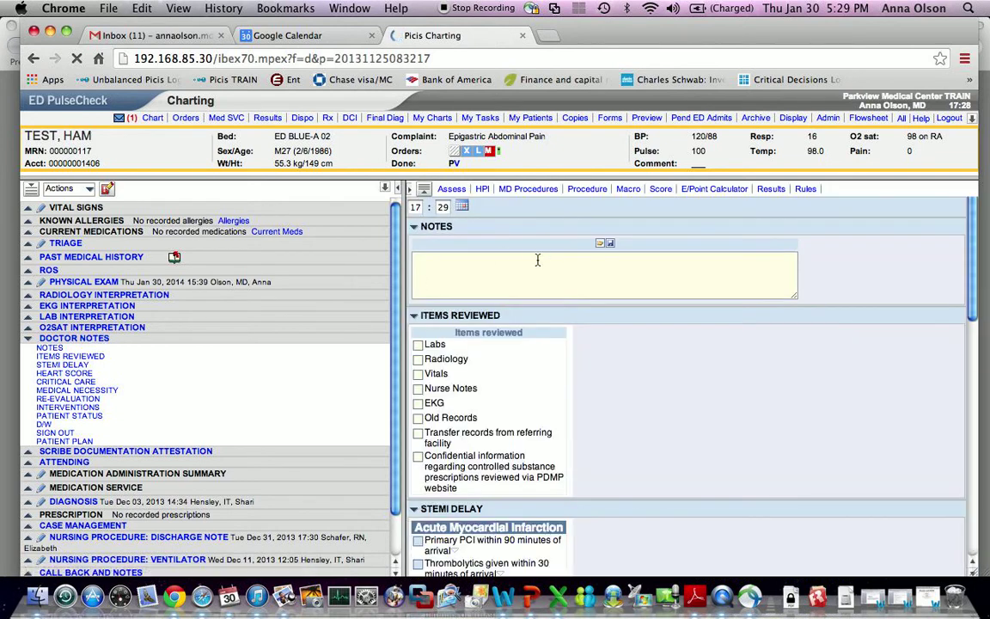
{"action": "left_click", "coordinate": [537, 259]}
{"action": "type", "text": "Enter course"}
{"action": "key", "text": "Return"}
{"action": "type", "text": "DDX"}
{"action": "key", "text": "Return"}
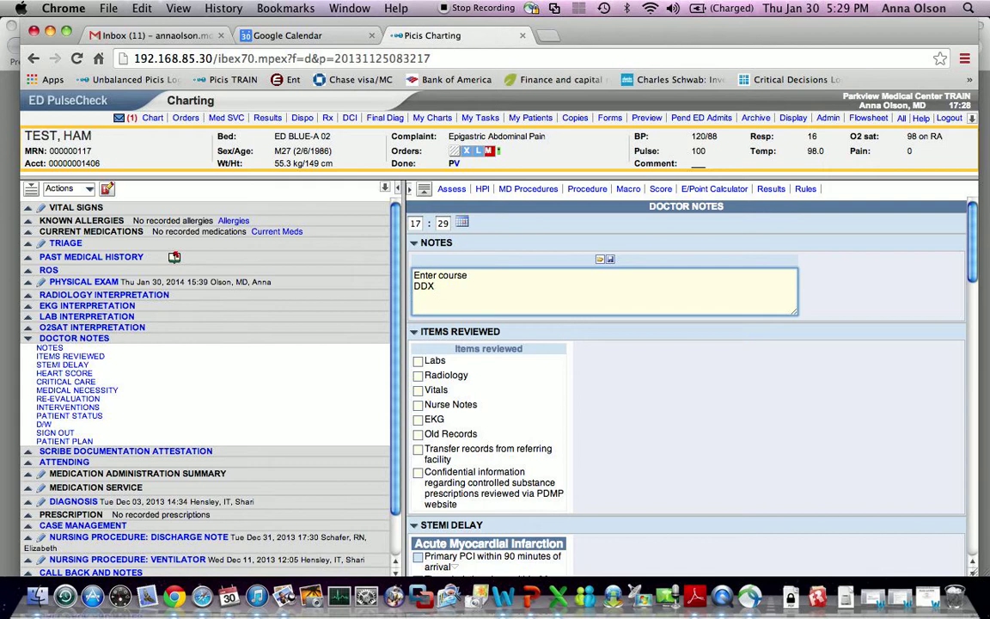
Step: Add the lines "testing results", "conclusions" and "discharge/admit instruction" to the doctor's notes
{"action": "type", "text": "testing re"}
{"action": "type", "text": "sults "}
{"action": "type", "text": "conclusions"}
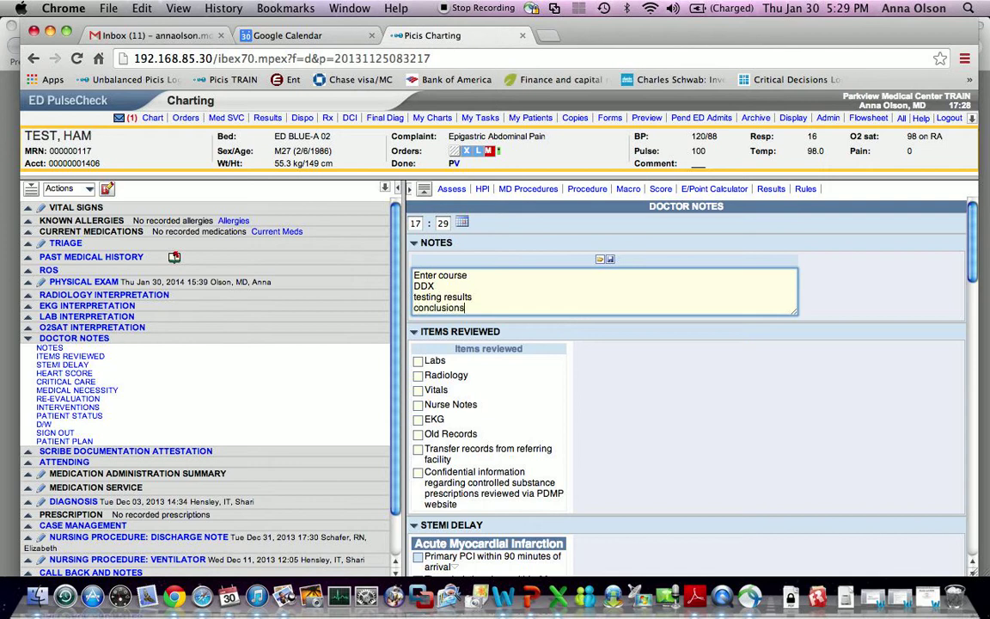
{"action": "key", "text": "Return"}
{"action": "type", "text": "discha"}
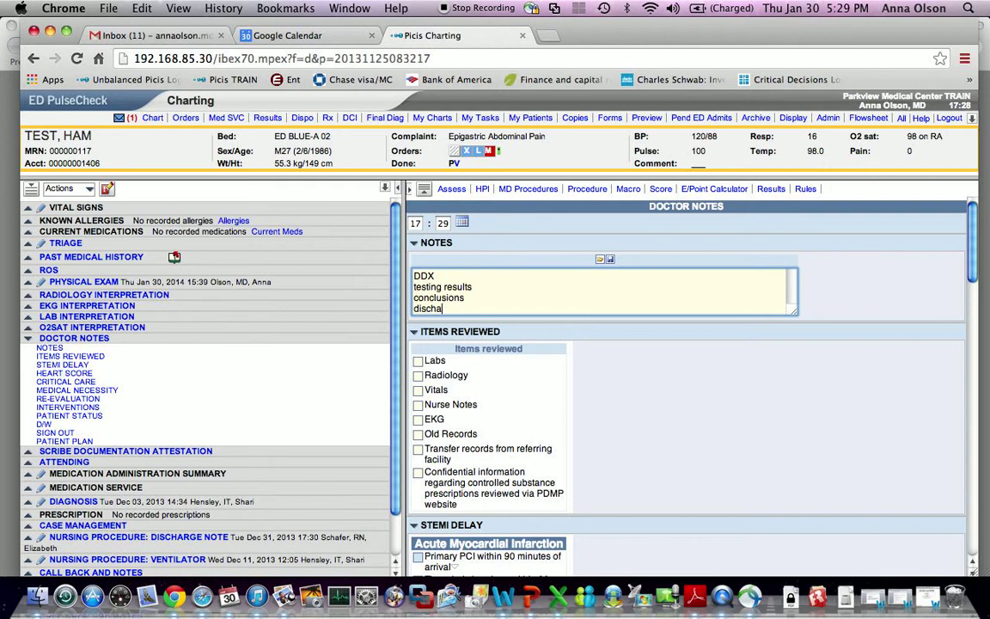
{"action": "type", "text": "rge/admit instruction"}
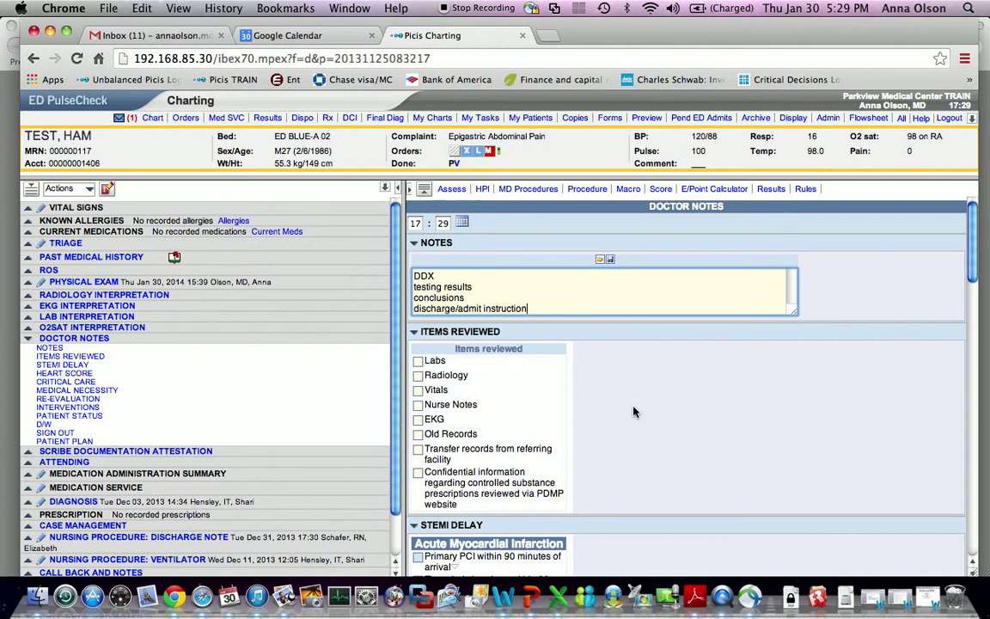
Step: Mark Old Records, Nurse Notes and Radiology as items reviewed
{"action": "scroll", "coordinate": [633, 404], "scroll_direction": "down", "scroll_amount": 2}
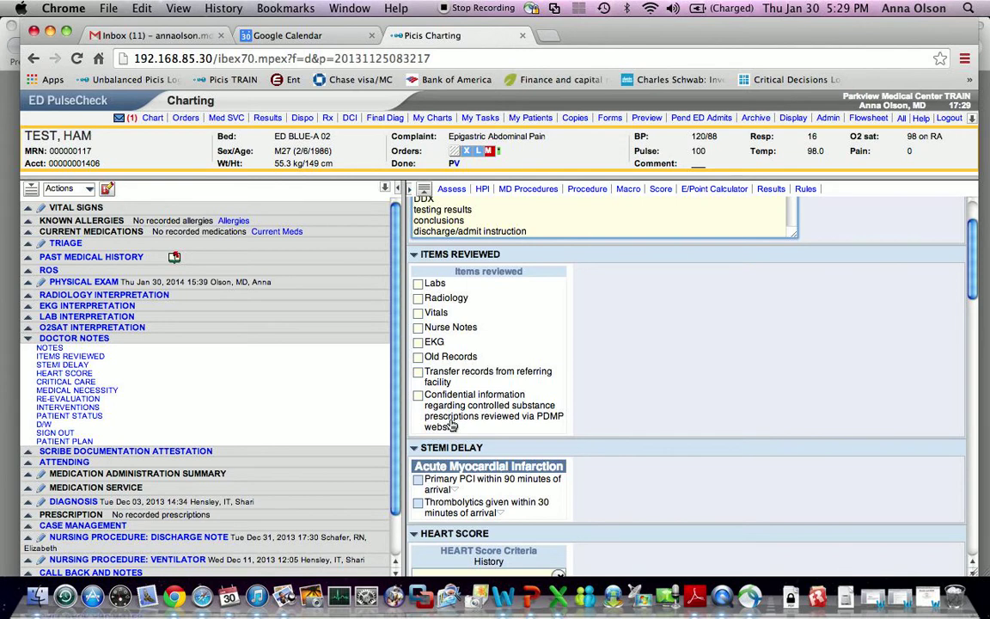
{"action": "left_click", "coordinate": [418, 357]}
{"action": "left_click", "coordinate": [419, 328]}
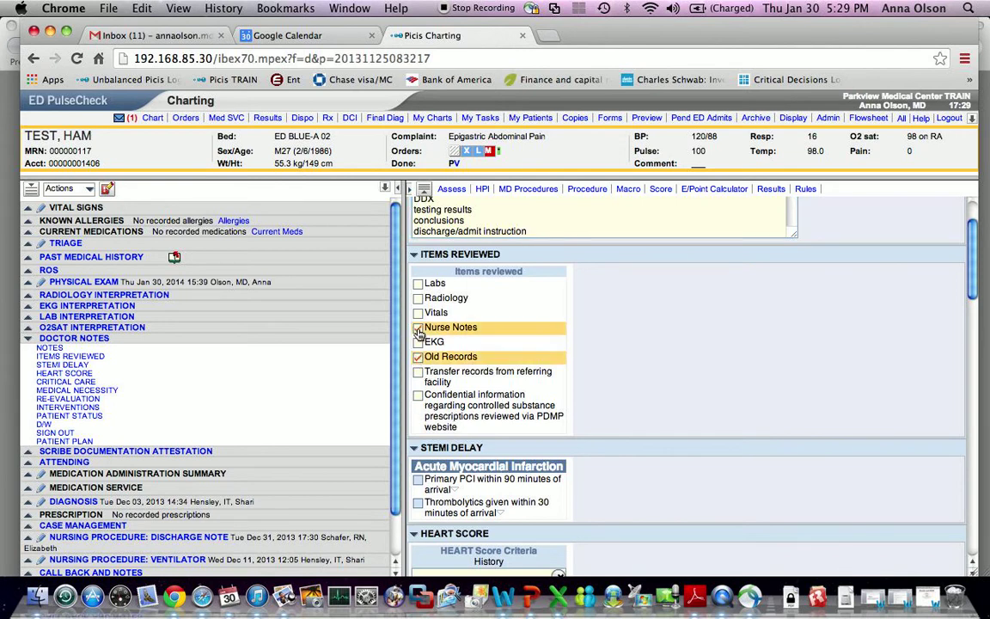
{"action": "left_click", "coordinate": [418, 298]}
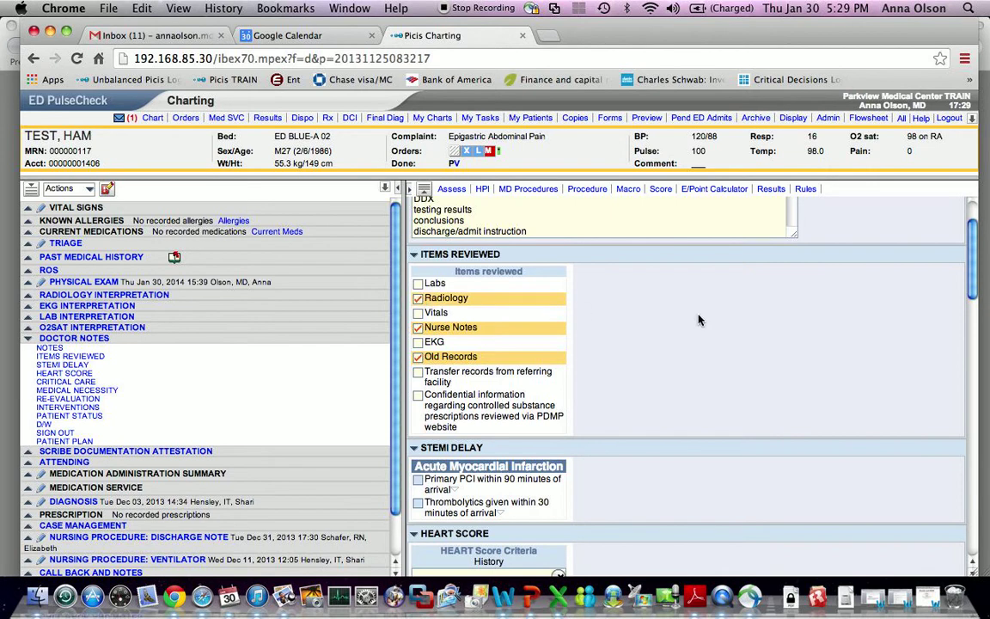
Step: Mark primary PCI within 90 minutes as not met, with CPR in progress, "husband/wife" as whom the patient wishes to consult, and "refused" as other
{"action": "scroll", "coordinate": [699, 316], "scroll_direction": "down", "scroll_amount": 3}
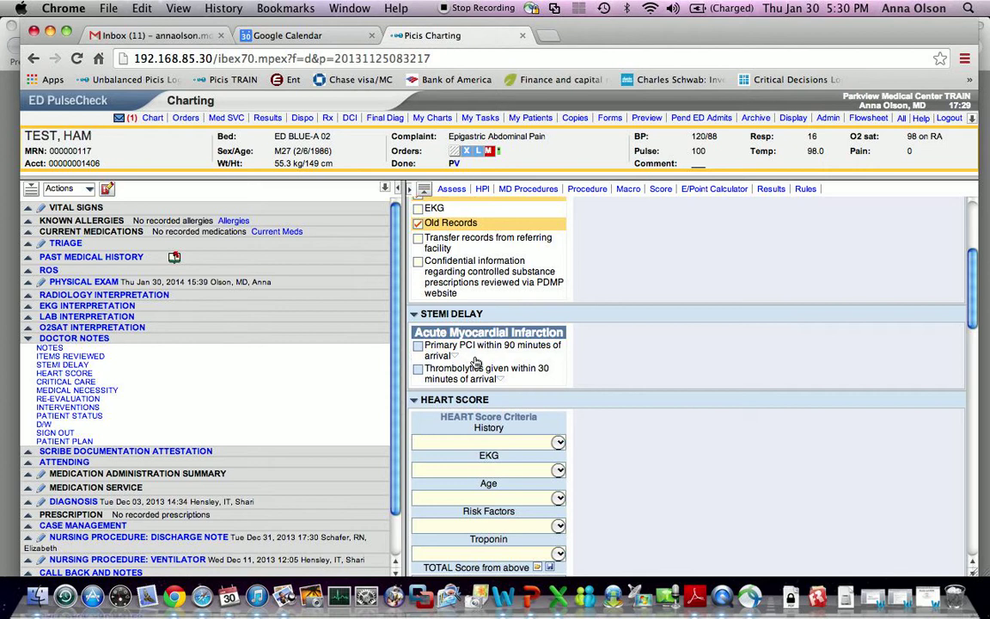
{"action": "left_click", "coordinate": [418, 347]}
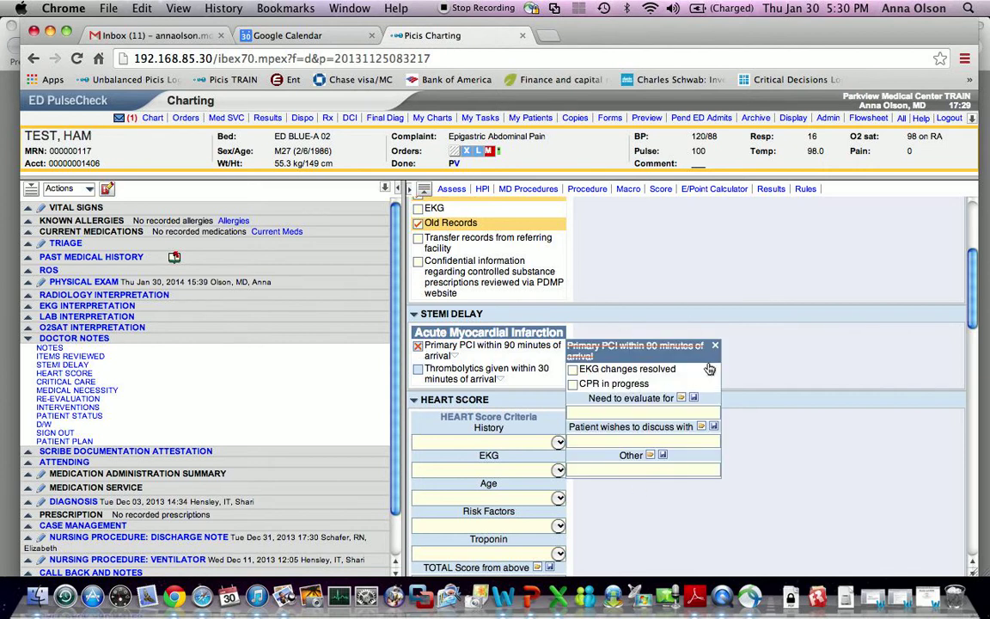
{"action": "left_click", "coordinate": [573, 385]}
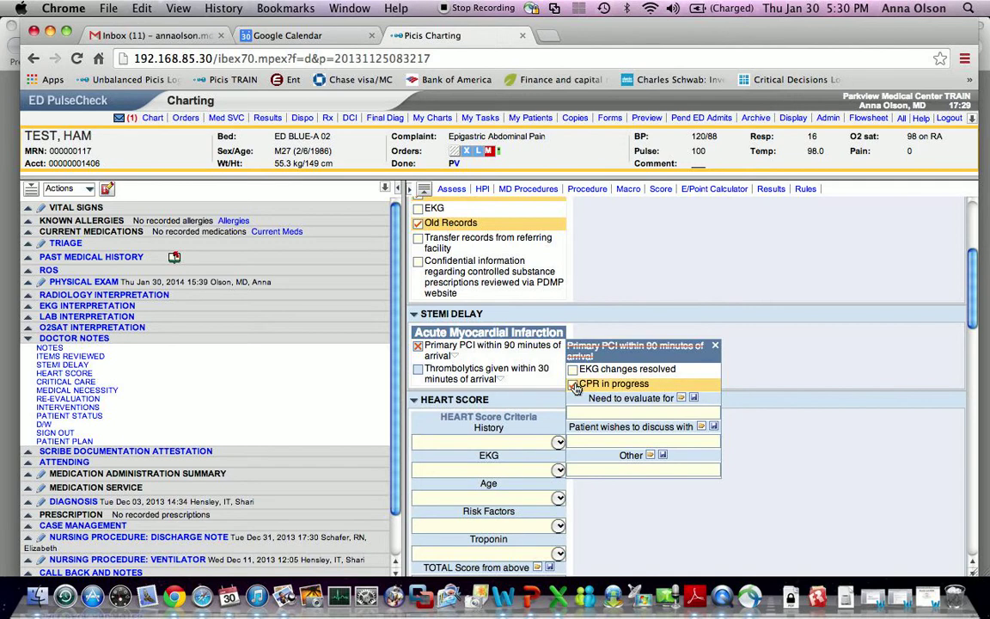
{"action": "left_click", "coordinate": [592, 438]}
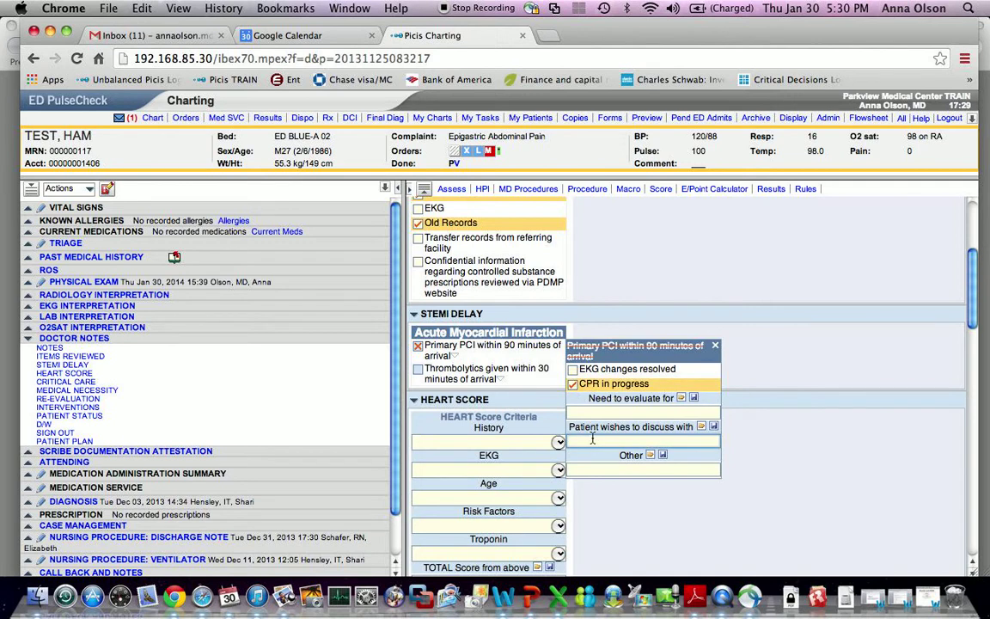
{"action": "type", "text": "husband"}
{"action": "type", "text": "/wife"}
{"action": "left_click", "coordinate": [617, 468]}
{"action": "type", "text": "refused"}
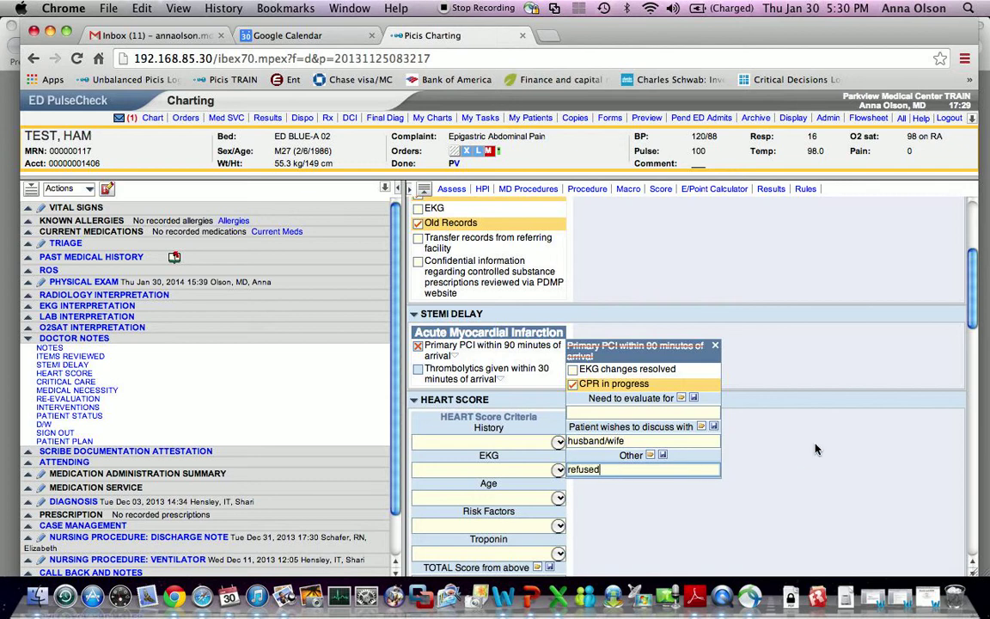
Step: Record 31-74 minutes of critical care time, excluding procedure time and with the critical care attestation, and place the cursor in the critical care notes
{"action": "scroll", "coordinate": [819, 448], "scroll_direction": "down", "scroll_amount": 5}
{"action": "scroll", "coordinate": [817, 449], "scroll_direction": "down", "scroll_amount": 15}
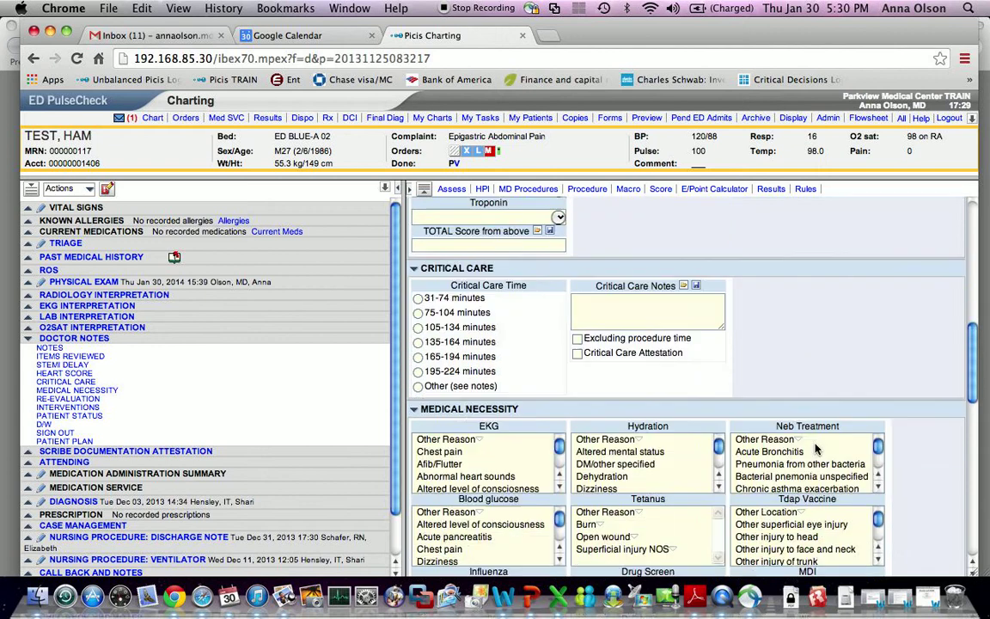
{"action": "scroll", "coordinate": [817, 448], "scroll_direction": "up", "scroll_amount": 12}
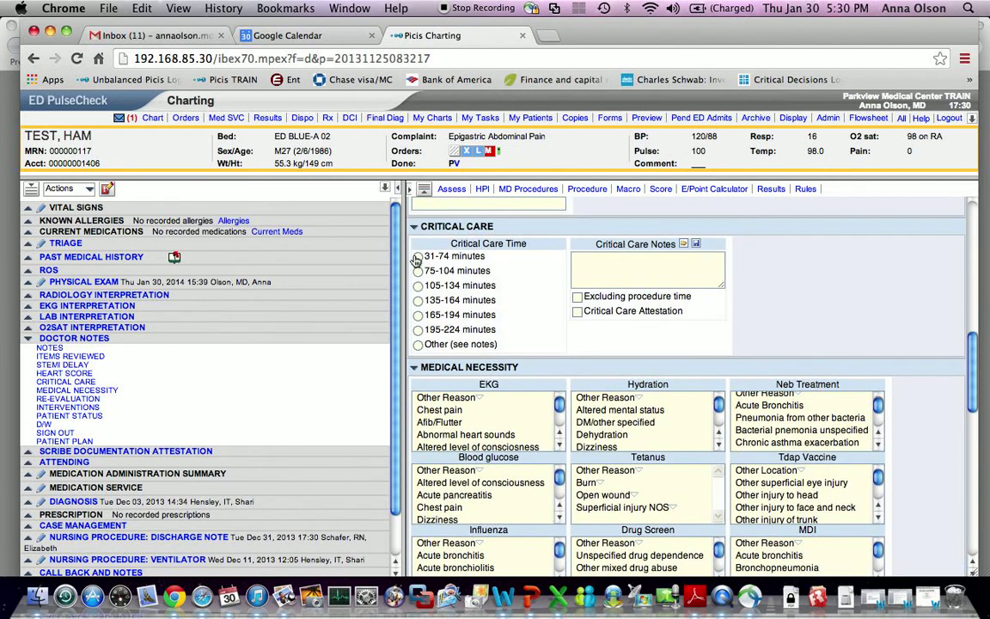
{"action": "left_click", "coordinate": [418, 256]}
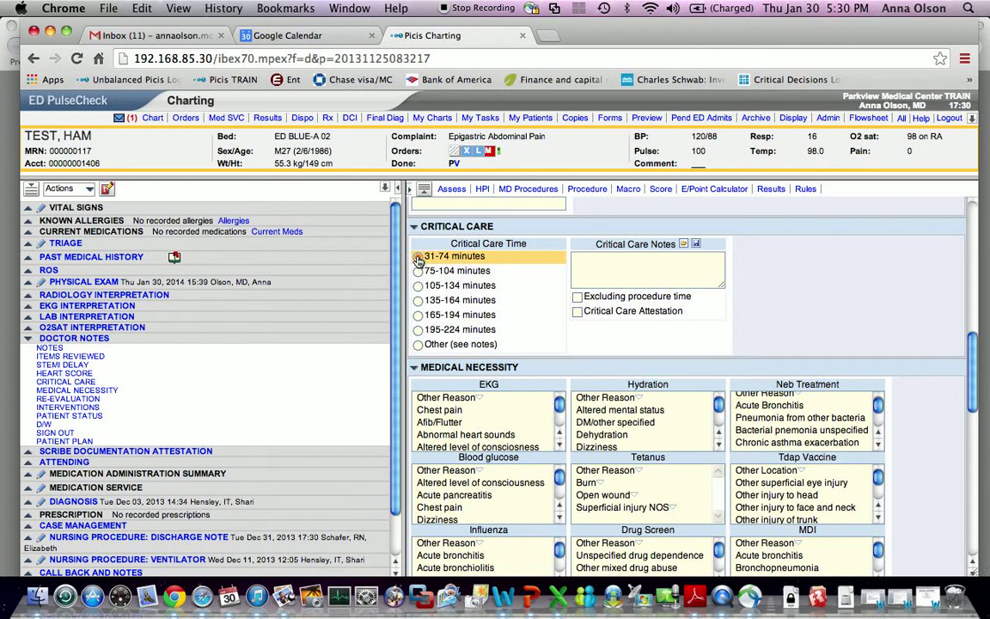
{"action": "left_click", "coordinate": [575, 297]}
{"action": "left_click", "coordinate": [576, 312]}
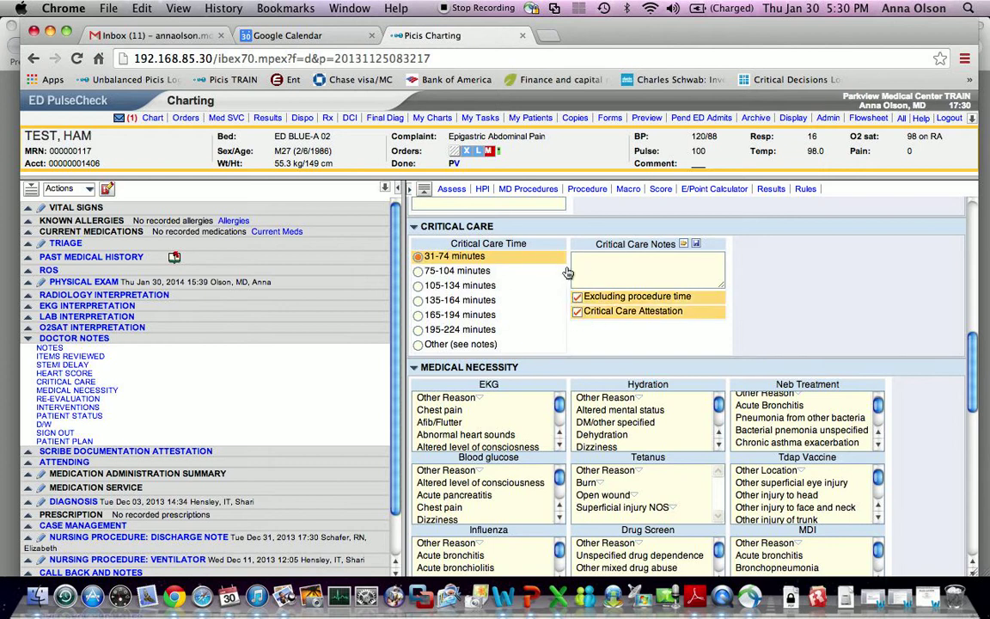
{"action": "left_click", "coordinate": [611, 263]}
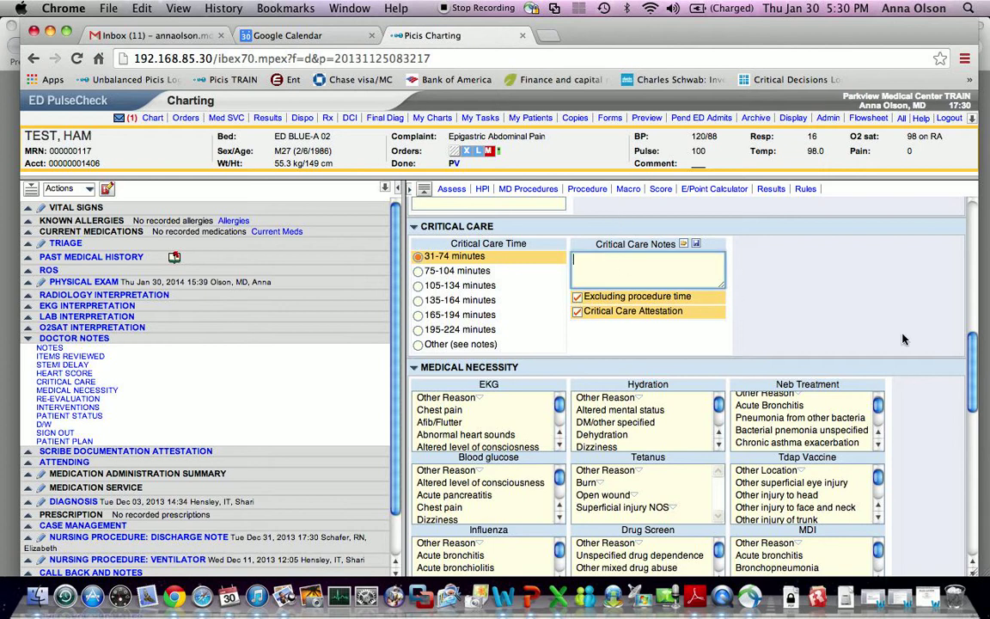
Step: Select Chest pain as the medical necessity reason for the EKG
{"action": "scroll", "coordinate": [973, 350], "scroll_direction": "down", "scroll_amount": 3}
{"action": "scroll", "coordinate": [973, 351], "scroll_direction": "down", "scroll_amount": 2}
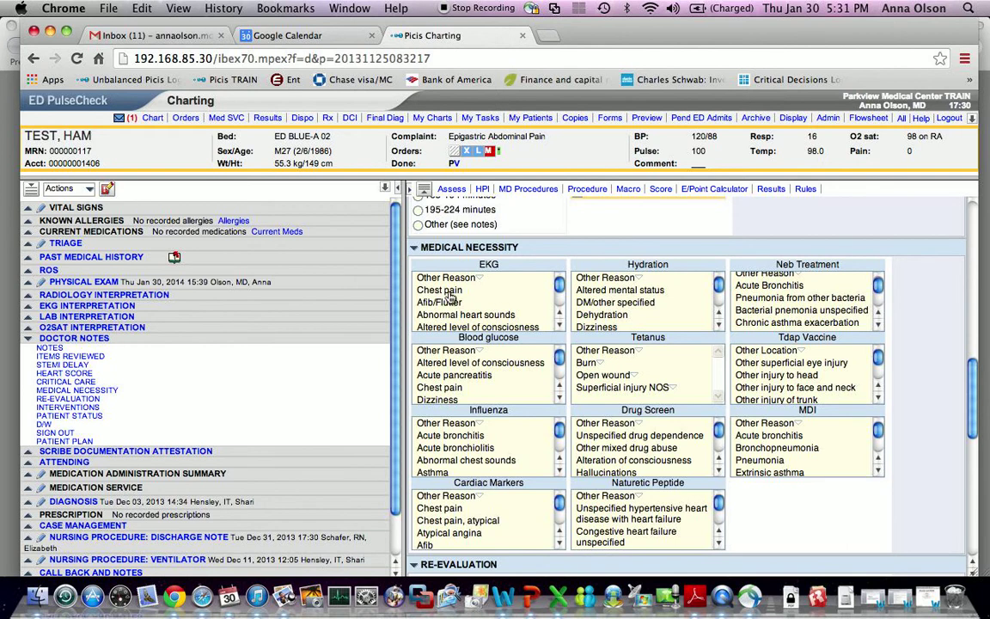
{"action": "left_click", "coordinate": [525, 292]}
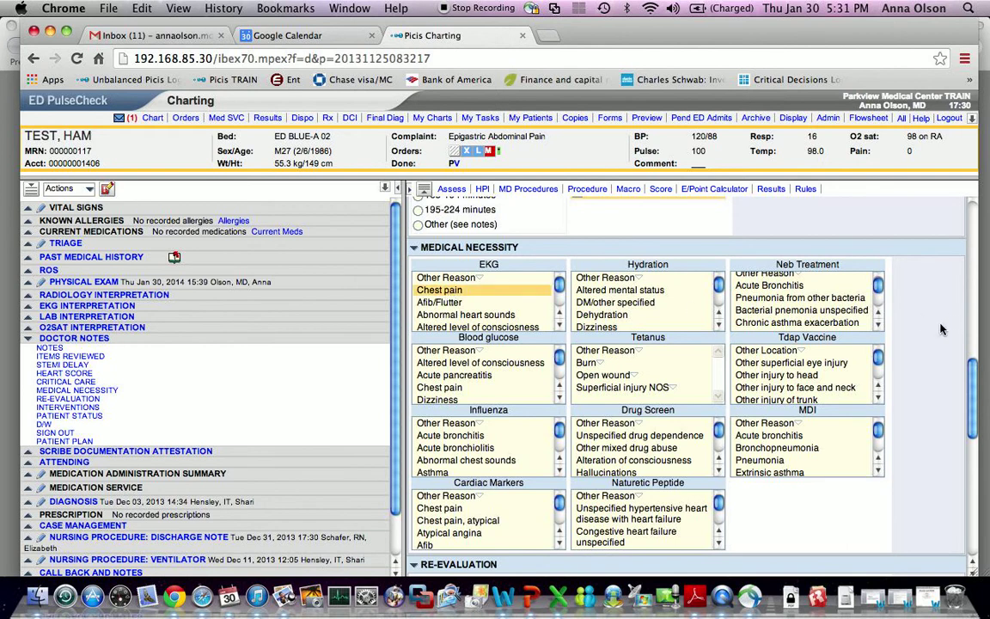
Step: Review the medical necessity reasons offered for Hydration and MDI
{"action": "scroll", "coordinate": [665, 296], "scroll_direction": "down", "scroll_amount": 3}
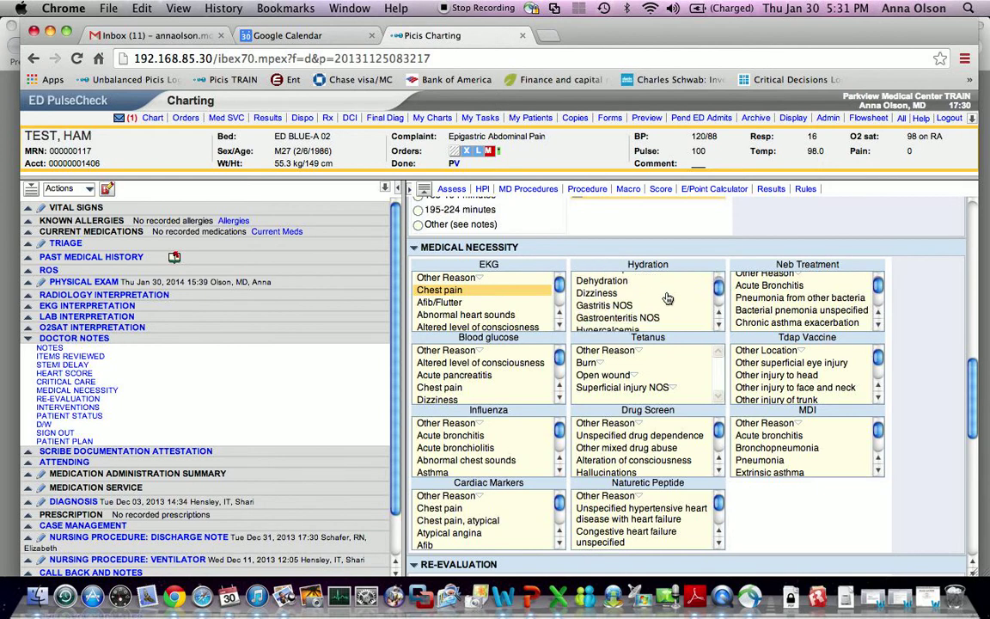
{"action": "scroll", "coordinate": [668, 297], "scroll_direction": "down", "scroll_amount": 2}
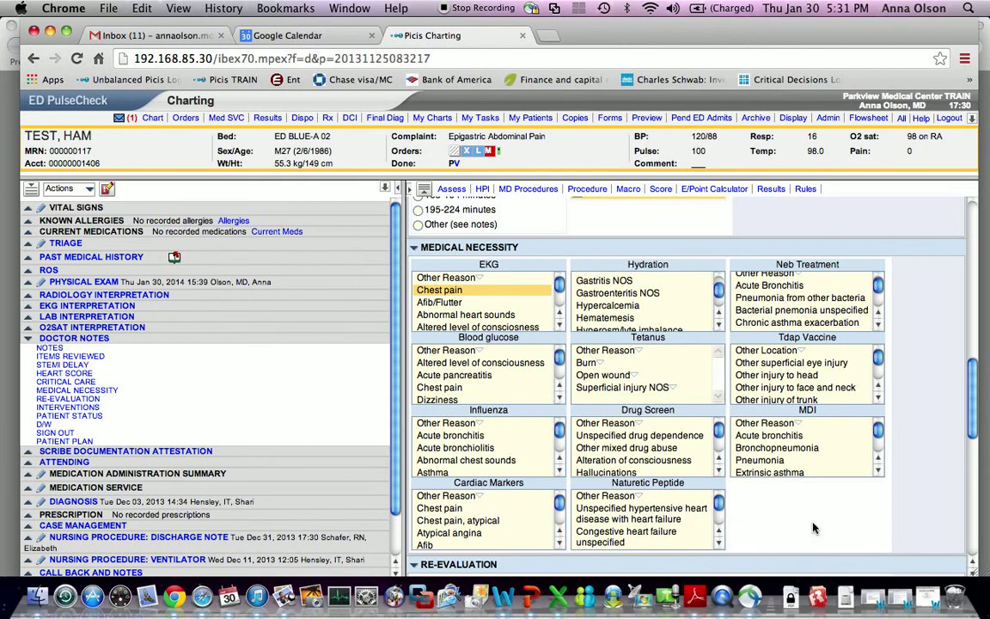
{"action": "scroll", "coordinate": [814, 529], "scroll_direction": "down", "scroll_amount": 2}
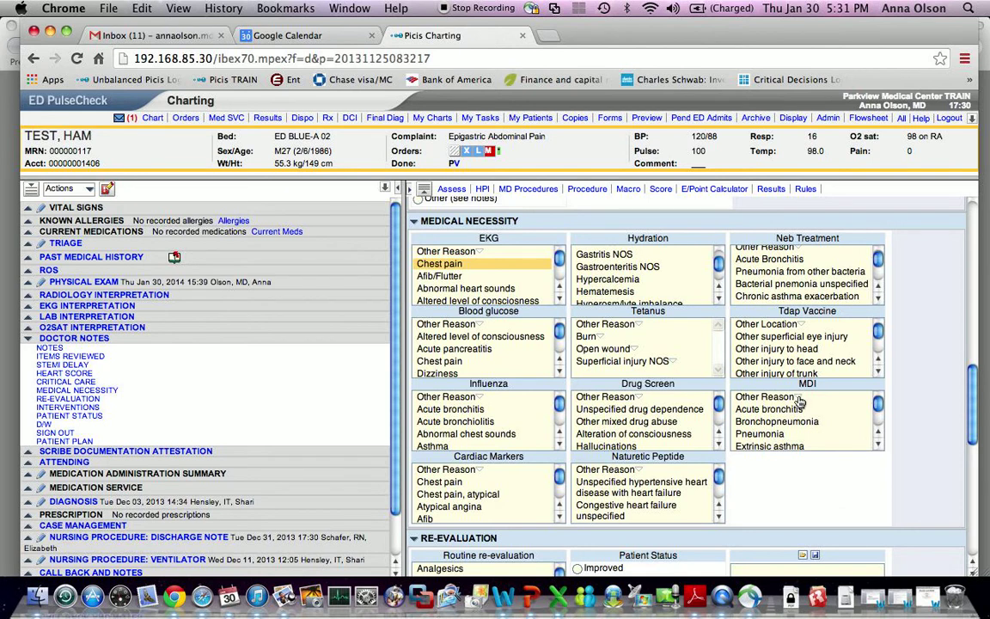
{"action": "scroll", "coordinate": [799, 401], "scroll_direction": "down", "scroll_amount": 6}
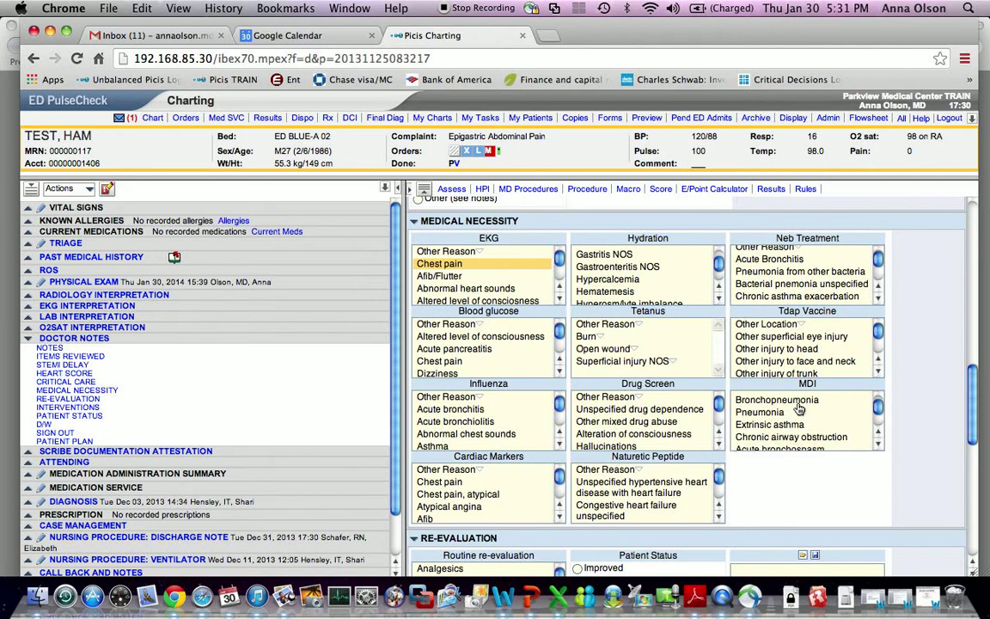
{"action": "scroll", "coordinate": [797, 409], "scroll_direction": "up", "scroll_amount": 3}
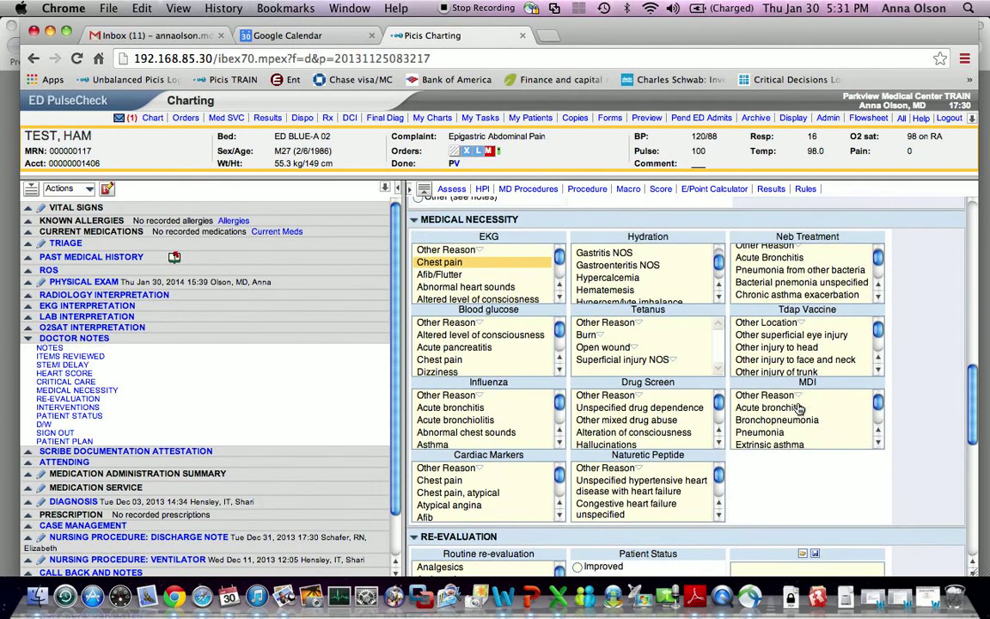
Step: Record "felt like it" as the other medical necessity reason for MDI
{"action": "left_click", "coordinate": [773, 424]}
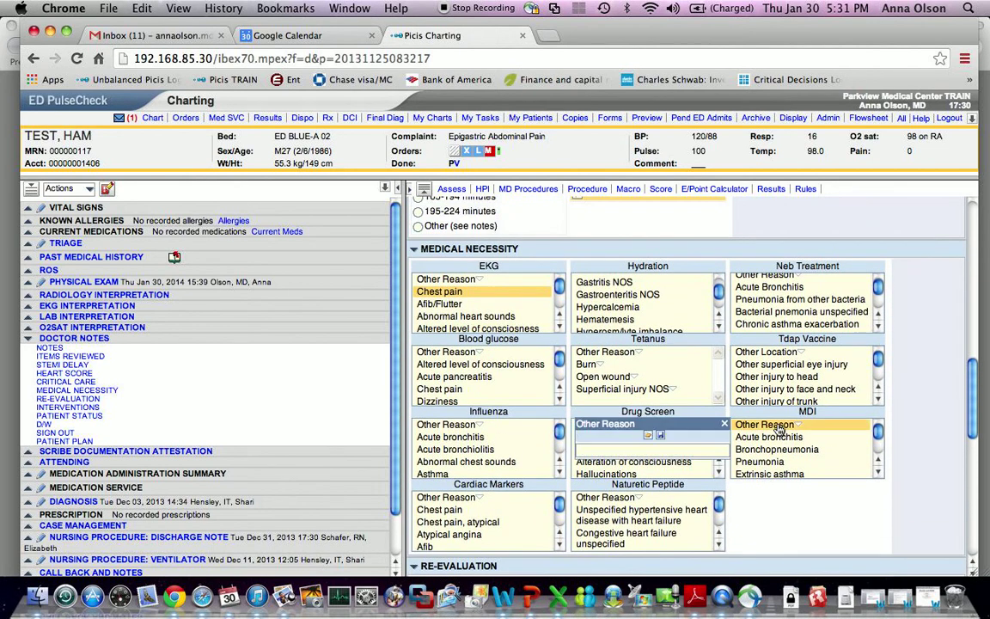
{"action": "left_click", "coordinate": [703, 447]}
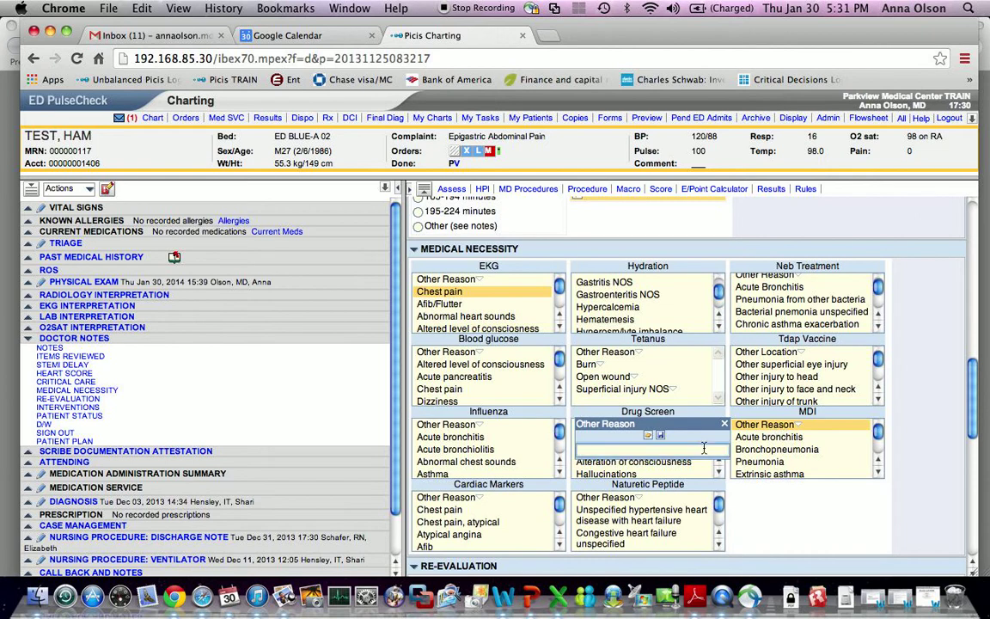
{"action": "type", "text": "felt like it"}
{"action": "key", "text": "Return"}
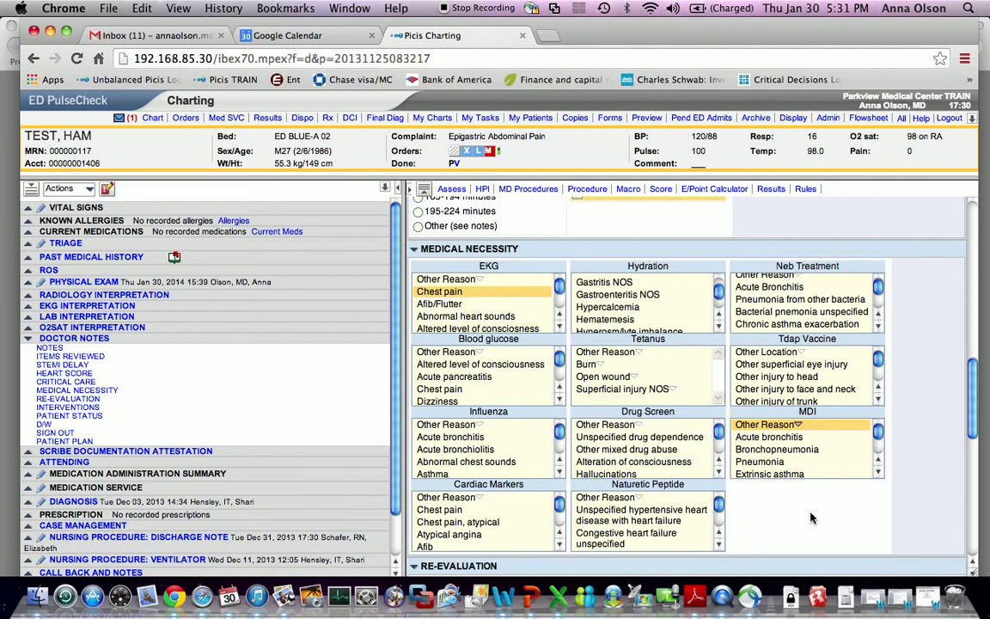
Step: Document PMD as the physician contacted in the D/W section and submit the Doctor Notes
{"action": "scroll", "coordinate": [810, 517], "scroll_direction": "down", "scroll_amount": 5}
{"action": "scroll", "coordinate": [810, 517], "scroll_direction": "down", "scroll_amount": 7}
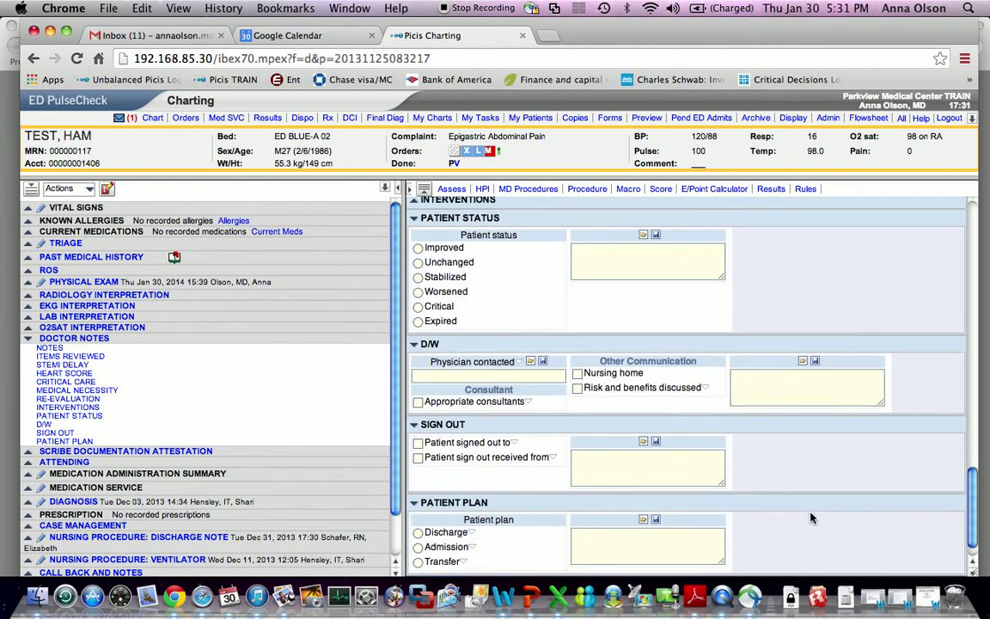
{"action": "scroll", "coordinate": [810, 518], "scroll_direction": "down", "scroll_amount": 1}
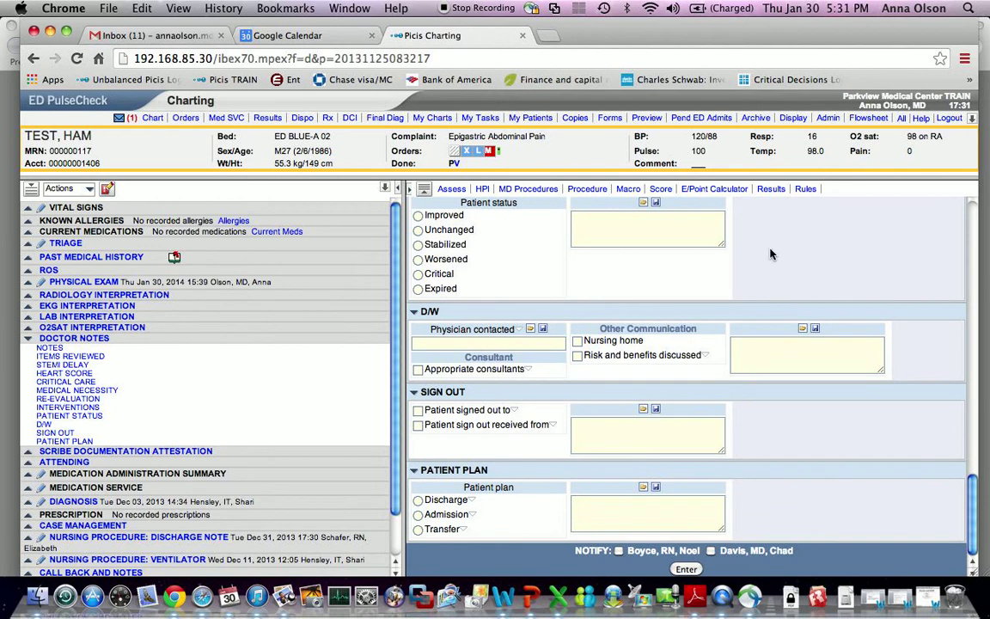
{"action": "left_click", "coordinate": [560, 343]}
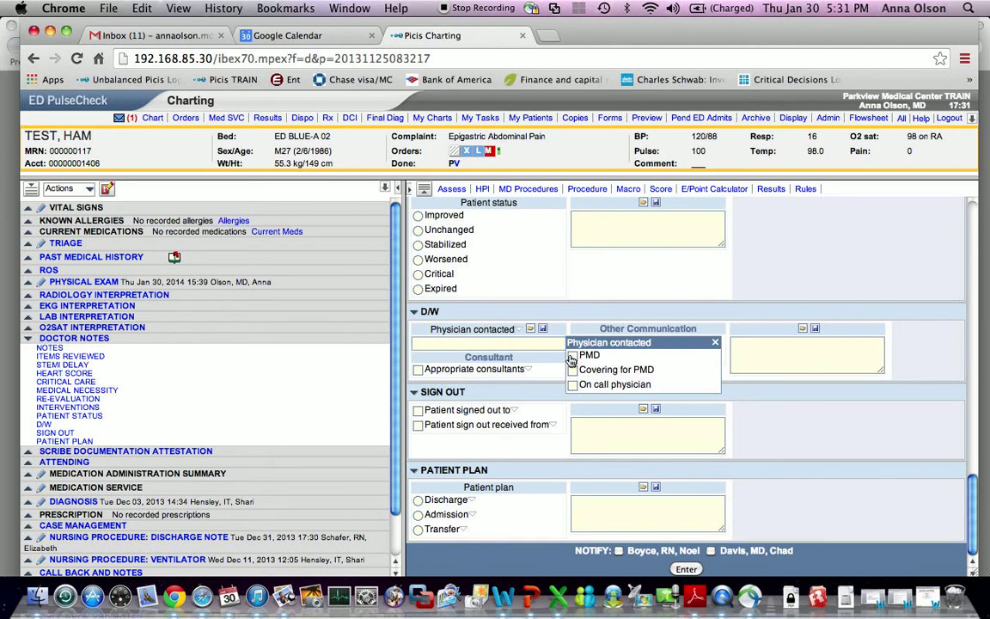
{"action": "left_click", "coordinate": [573, 356]}
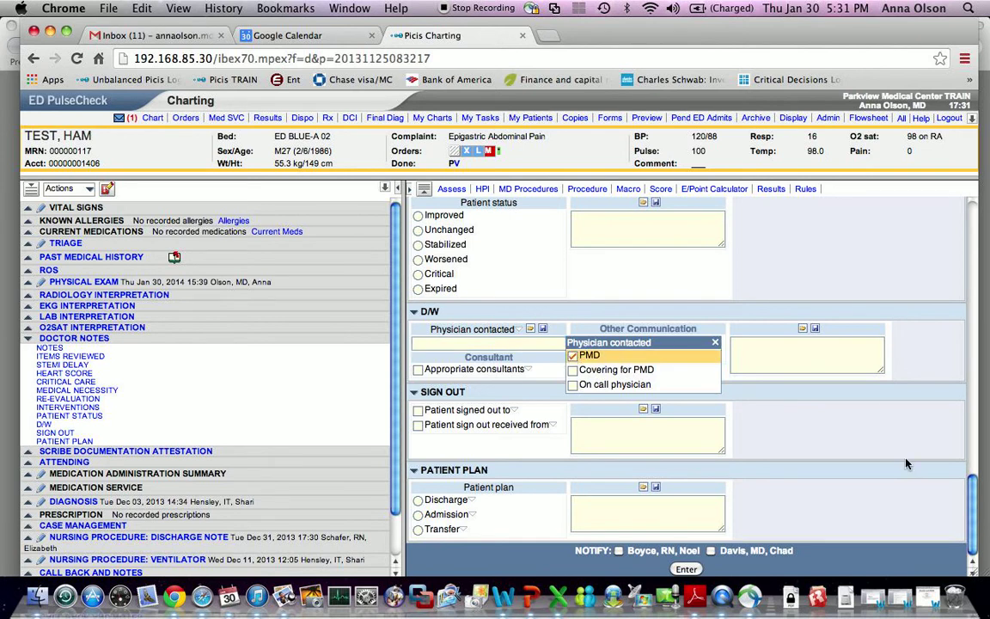
{"action": "left_click", "coordinate": [687, 570]}
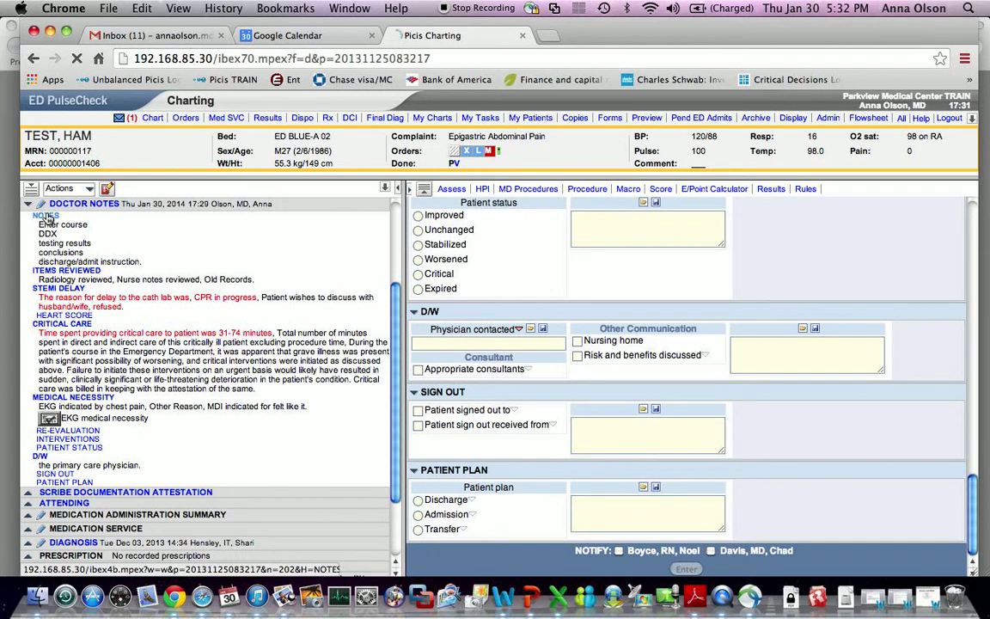
Step: Reopen the charted Notes entry for editing and copy its existing five lines of text into the empty notes field
{"action": "left_click", "coordinate": [47, 217]}
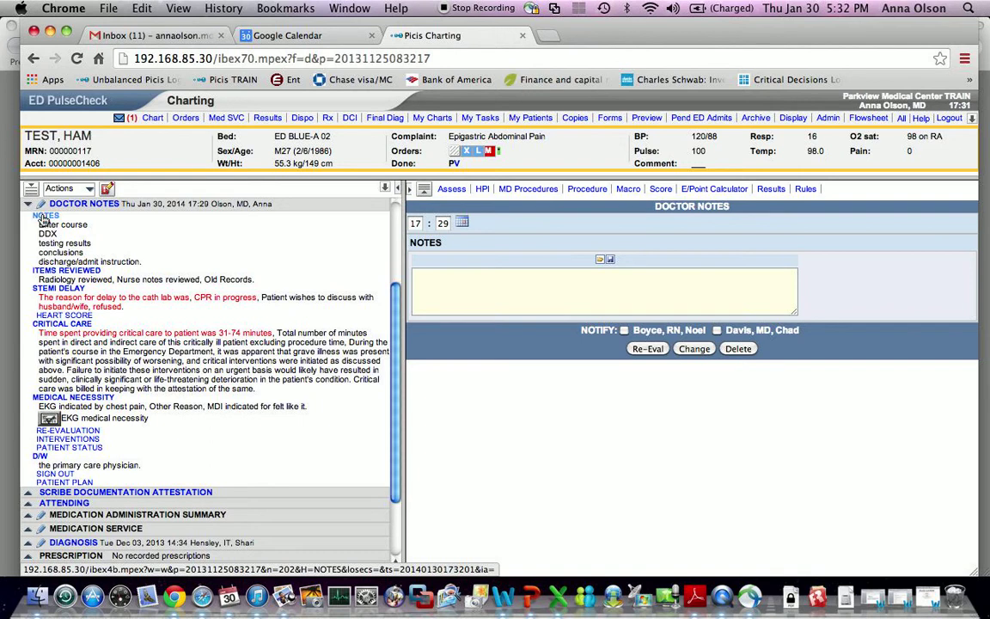
{"action": "left_click_drag", "start_coordinate": [140, 261], "coordinate": [448, 281]}
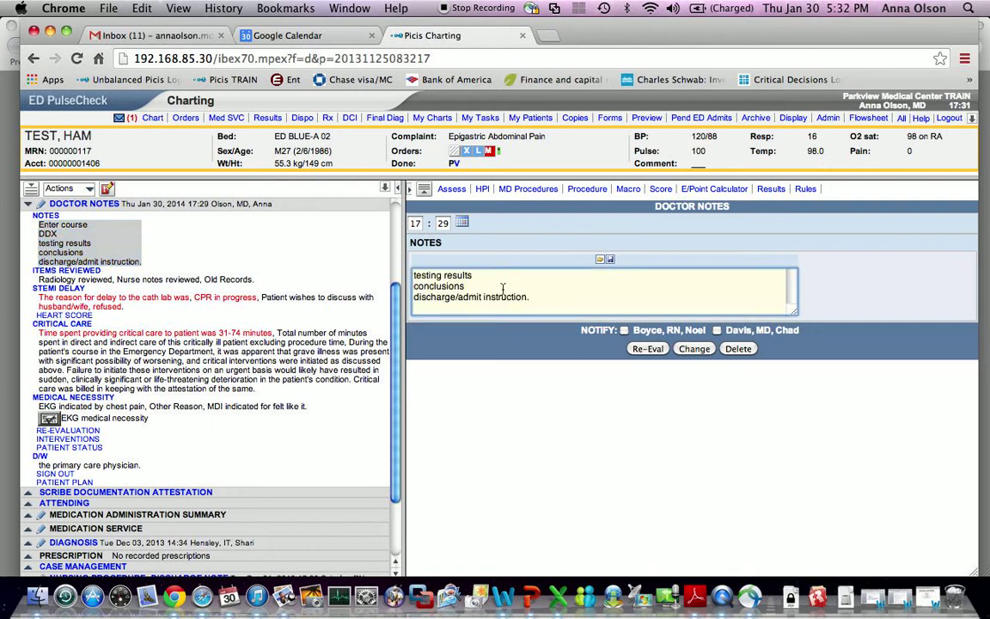
{"action": "scroll", "coordinate": [516, 291], "scroll_direction": "up", "scroll_amount": 2}
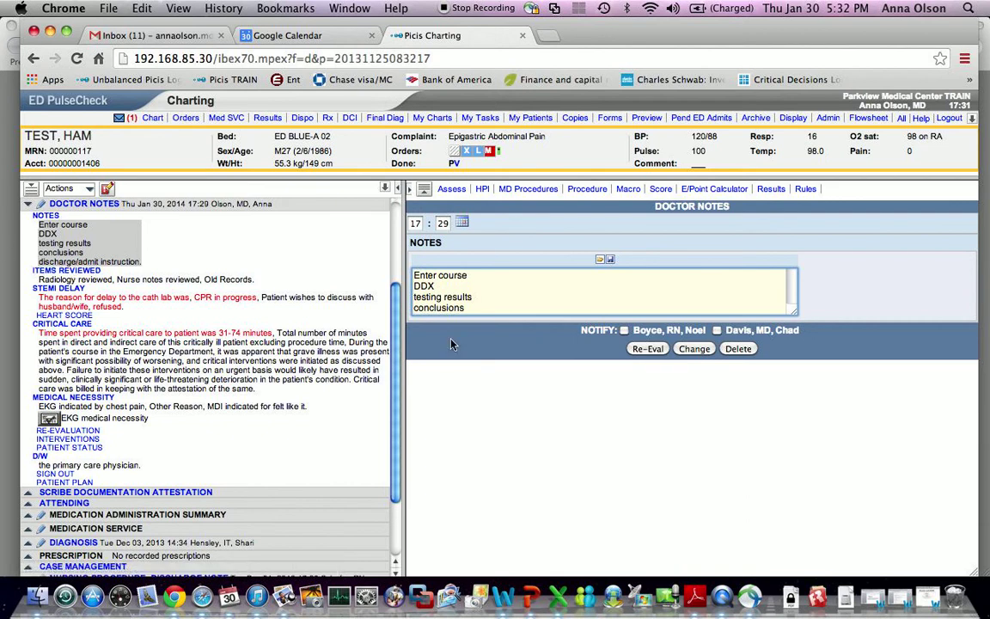
{"action": "scroll", "coordinate": [471, 298], "scroll_direction": "down", "scroll_amount": 2}
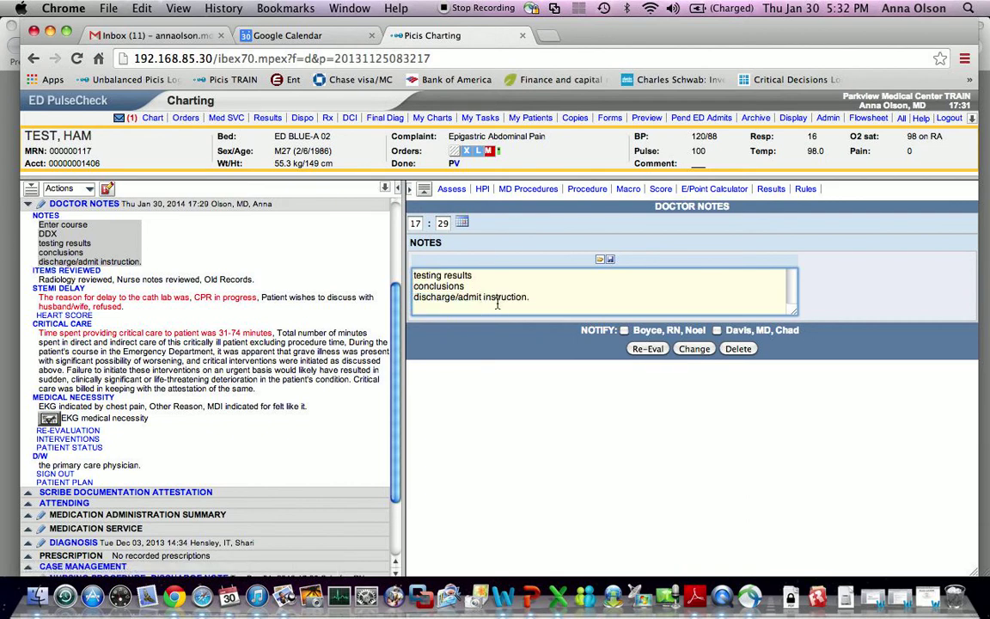
Step: Append "***edit***" after a blank line below the discharge/admit instruction text and save the changed note
{"action": "key", "text": "Return"}
{"action": "key", "text": "Return"}
{"action": "type", "text": "***"}
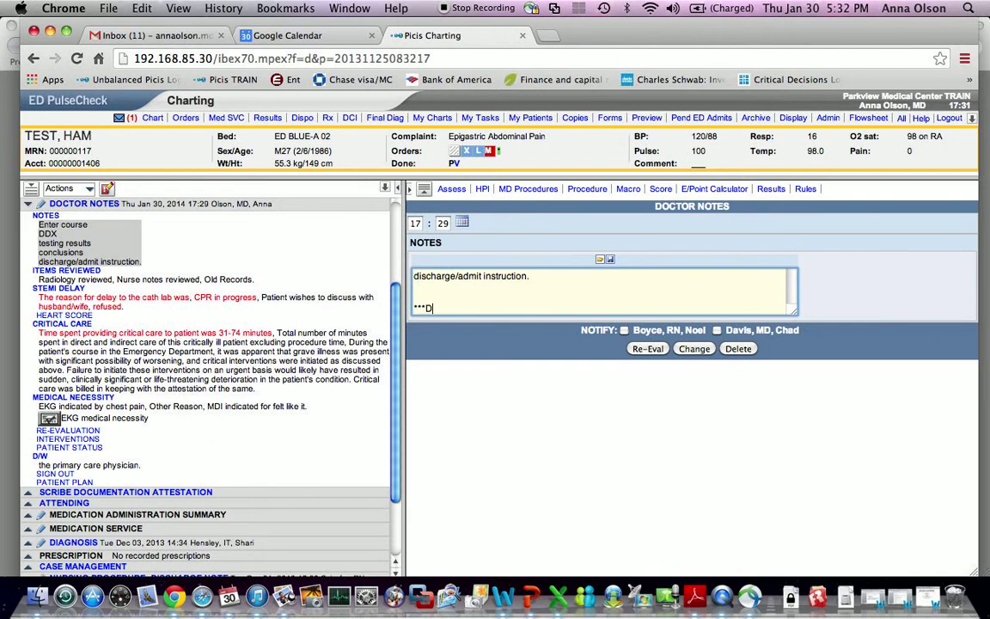
{"action": "type", "text": "edit"}
{"action": "type", "text": "***"}
{"action": "left_click", "coordinate": [698, 350]}
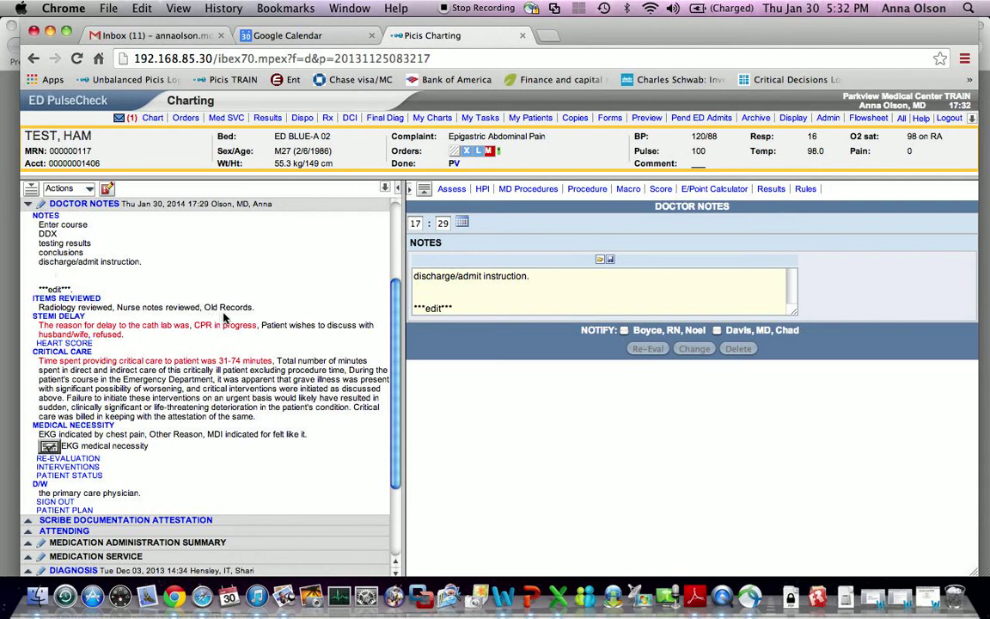
Step: Review the saved Doctor Notes entries and highlight the wording that introduces the STEMI delay reason
{"action": "scroll", "coordinate": [223, 318], "scroll_direction": "down", "scroll_amount": 5}
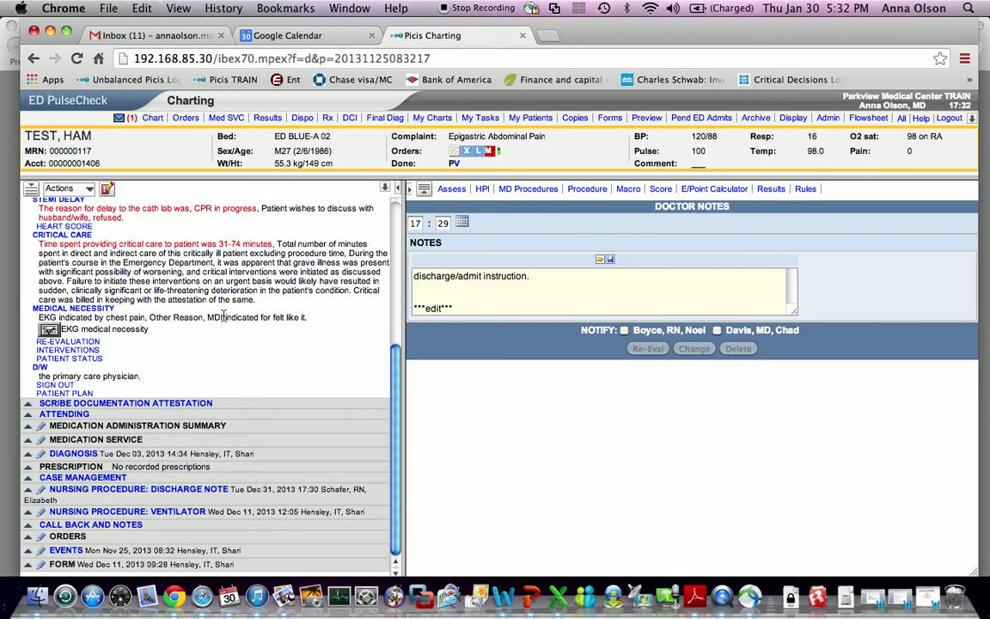
{"action": "scroll", "coordinate": [174, 313], "scroll_direction": "up", "scroll_amount": 4}
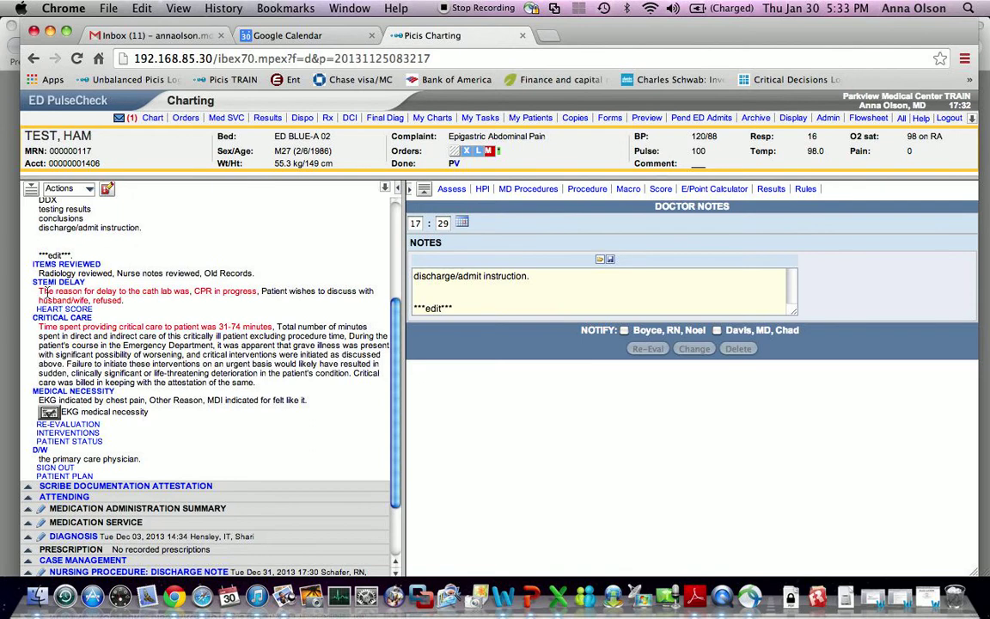
{"action": "left_click_drag", "start_coordinate": [39, 292], "coordinate": [192, 293]}
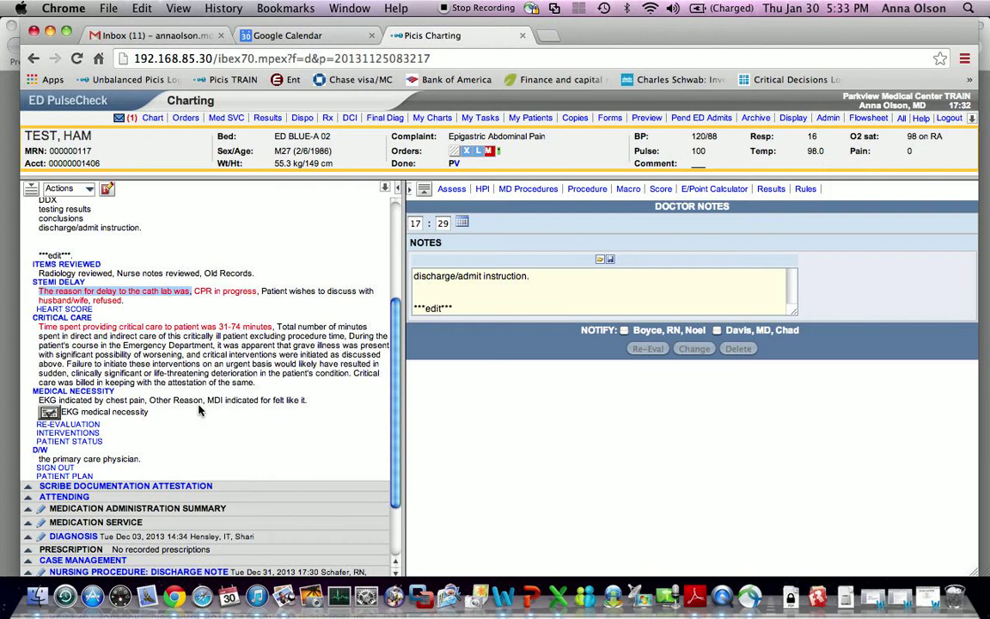
{"action": "scroll", "coordinate": [199, 410], "scroll_direction": "up", "scroll_amount": 3}
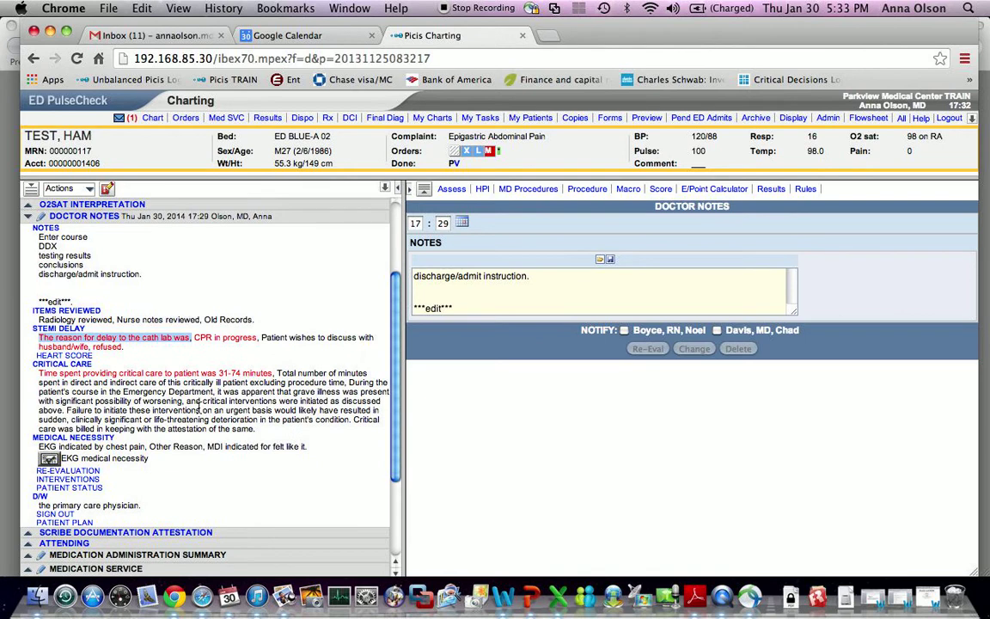
Step: Open the HEART Score form and set History to moderately suspicious, EKG to normal and Age to 45 to 65 years
{"action": "left_click", "coordinate": [86, 358]}
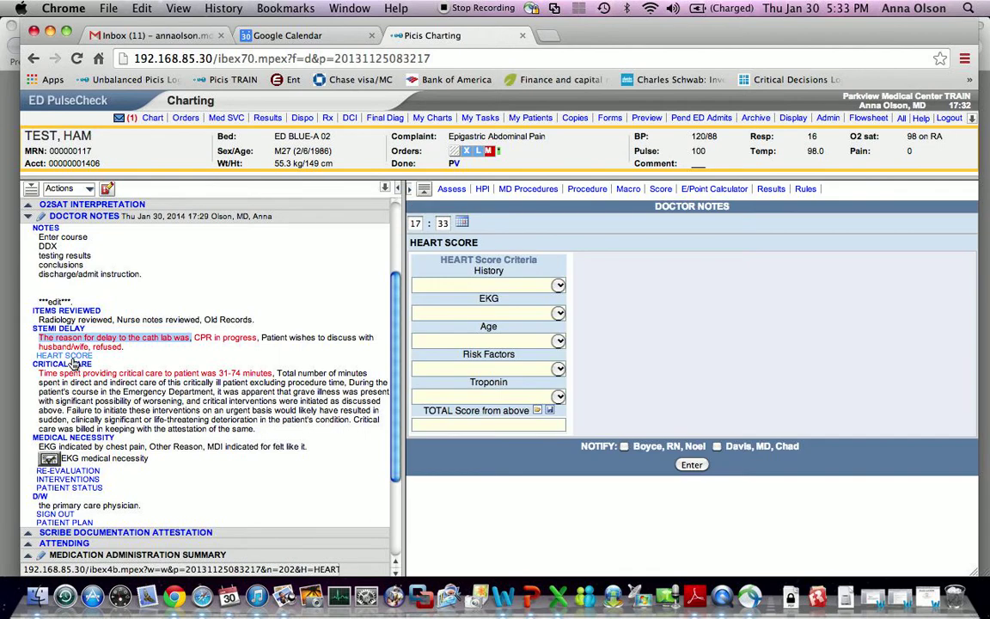
{"action": "left_click", "coordinate": [559, 285]}
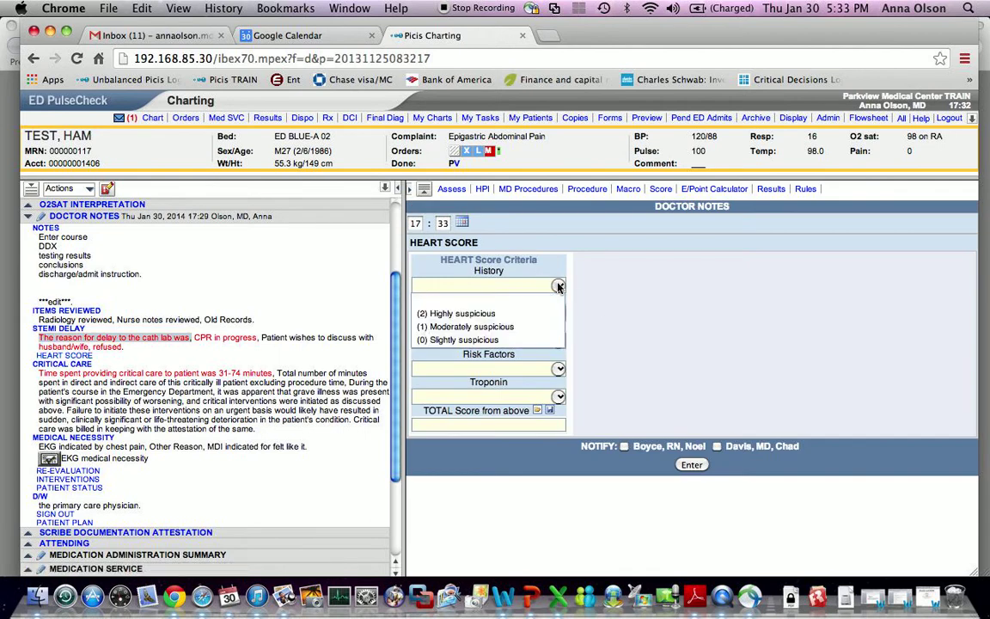
{"action": "left_click", "coordinate": [520, 327]}
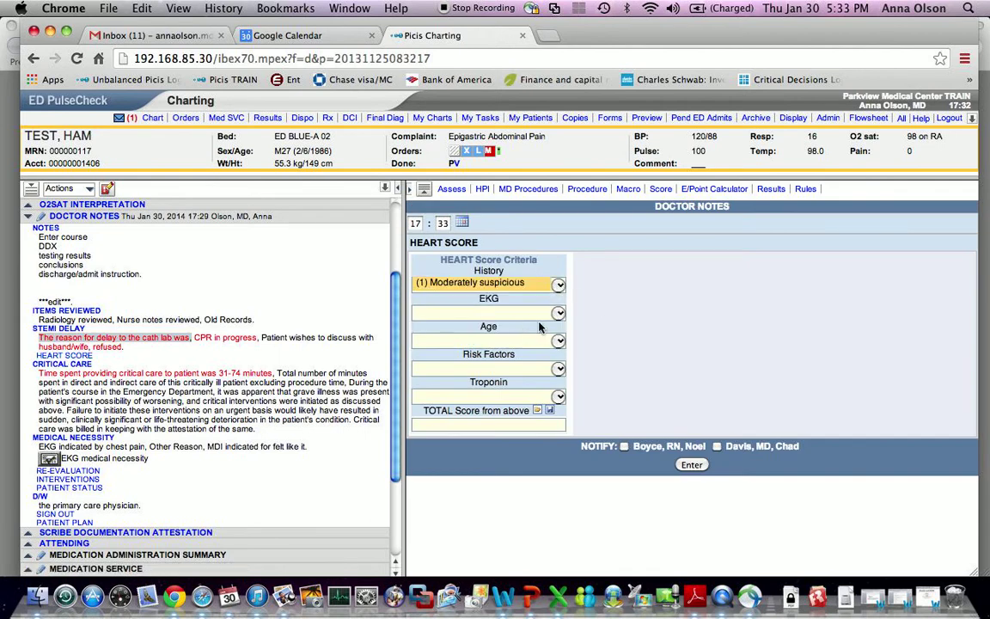
{"action": "left_click", "coordinate": [557, 313]}
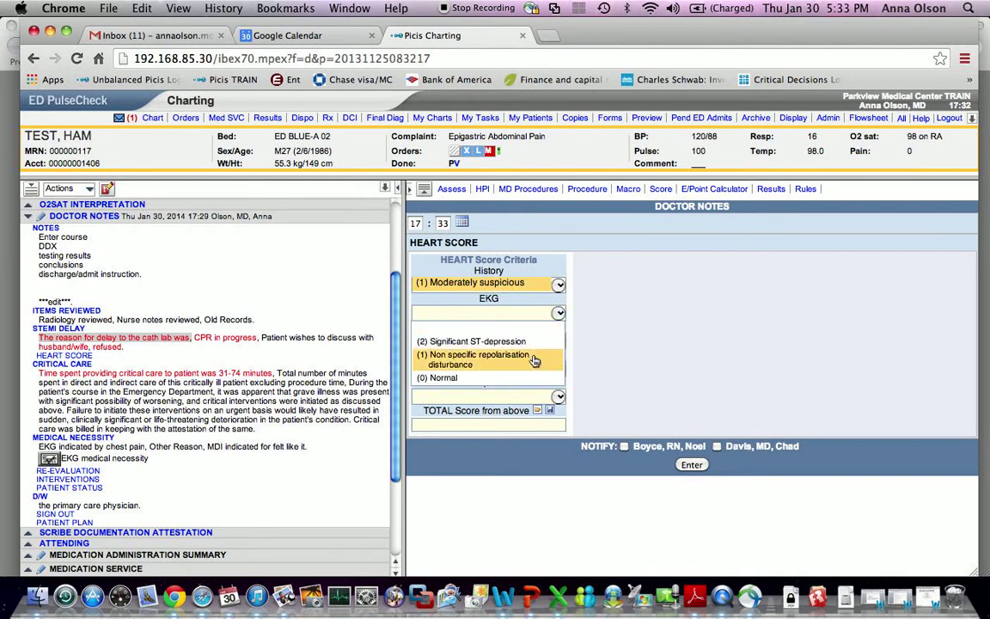
{"action": "left_click", "coordinate": [445, 377]}
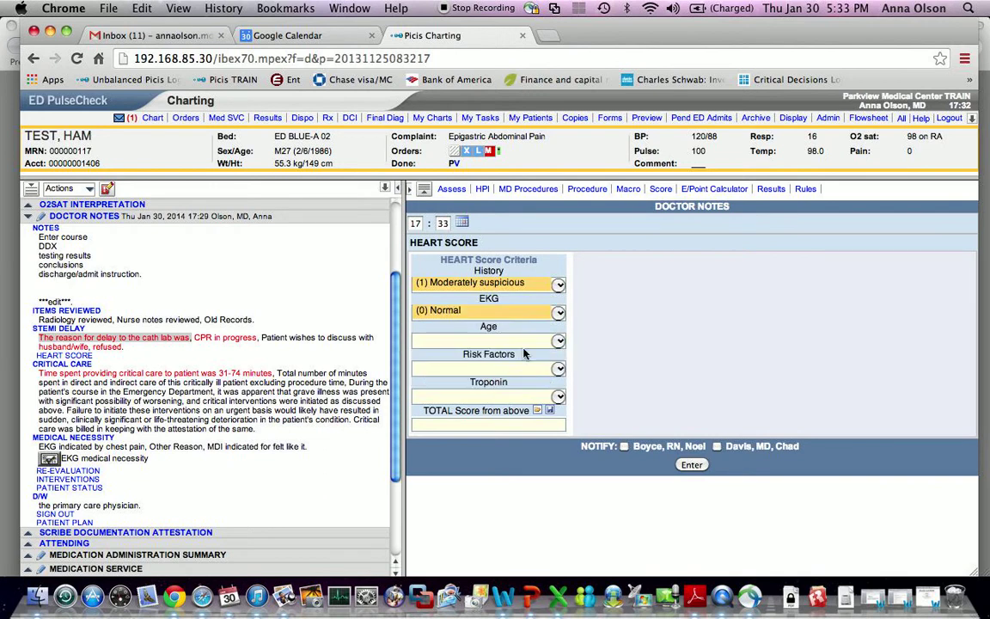
{"action": "left_click", "coordinate": [557, 342]}
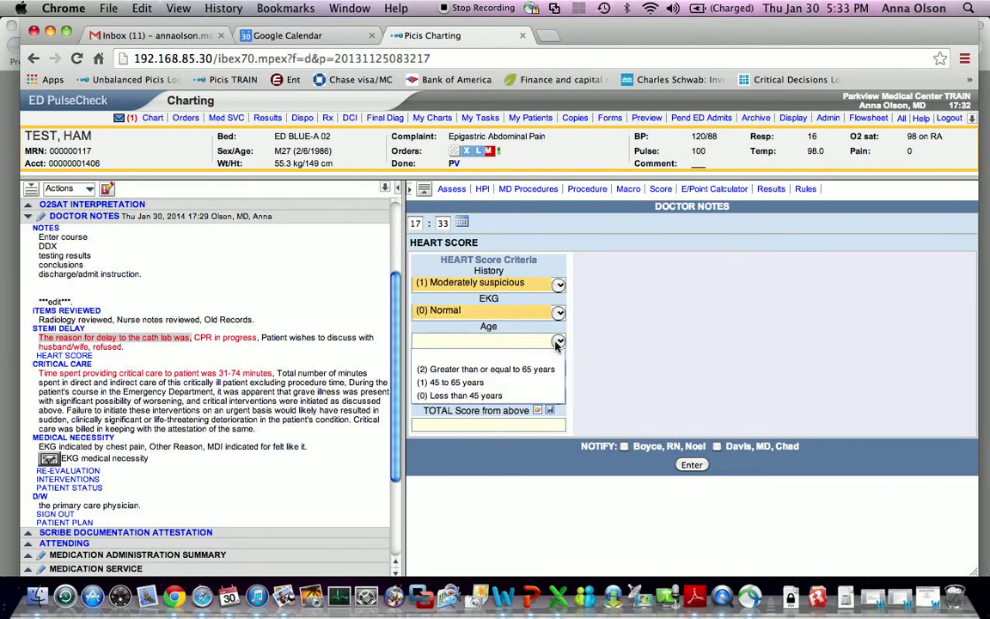
{"action": "left_click", "coordinate": [473, 383]}
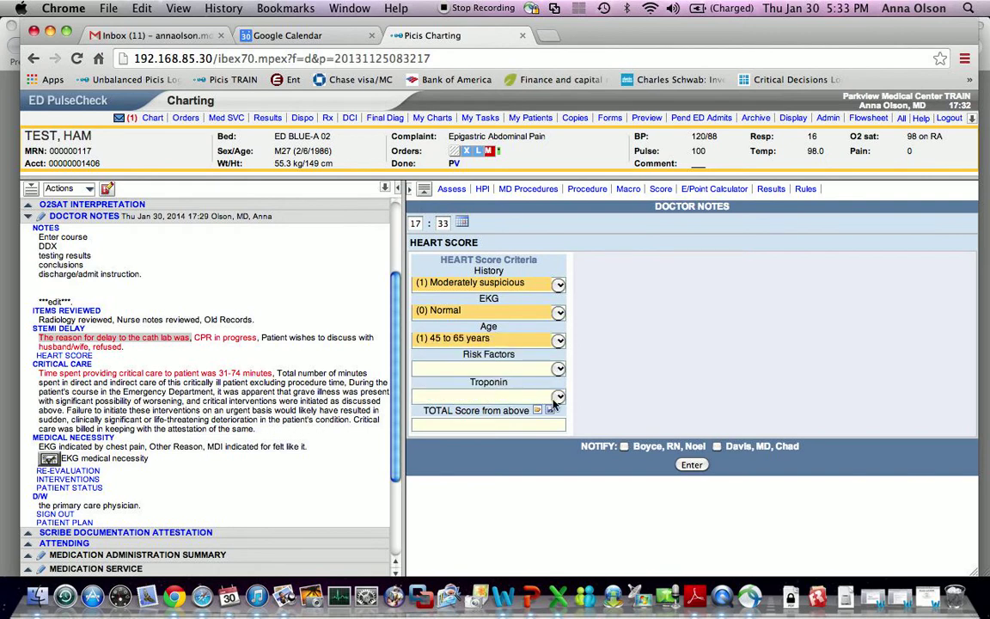
Step: Set Risk Factors to one to three, Troponin to less than or equal to normal limit and the total score to 3, then submit
{"action": "left_click", "coordinate": [558, 369]}
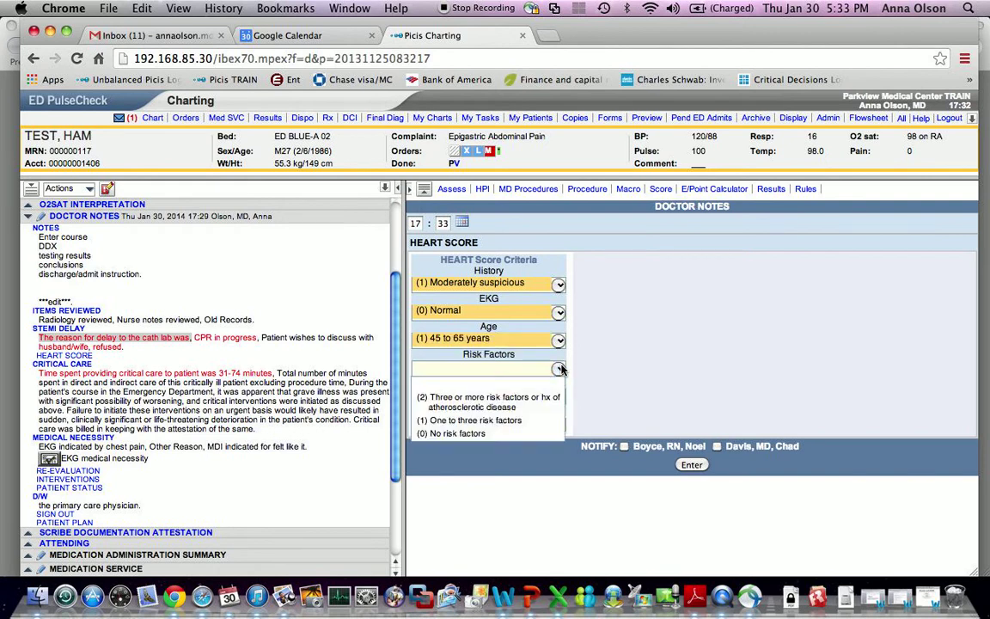
{"action": "left_click", "coordinate": [514, 421]}
{"action": "left_click", "coordinate": [557, 400]}
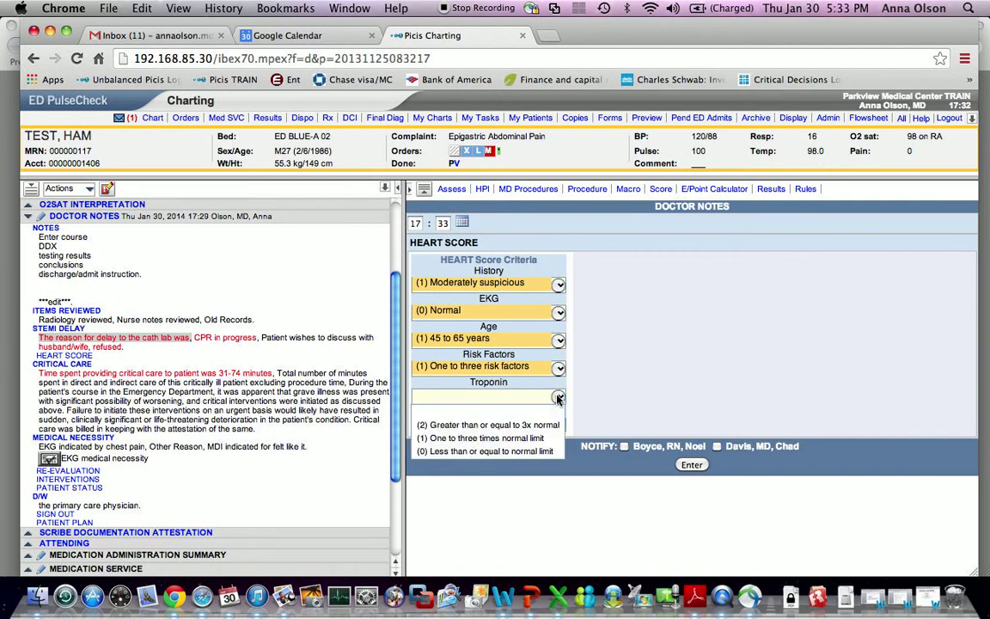
{"action": "left_click", "coordinate": [532, 456]}
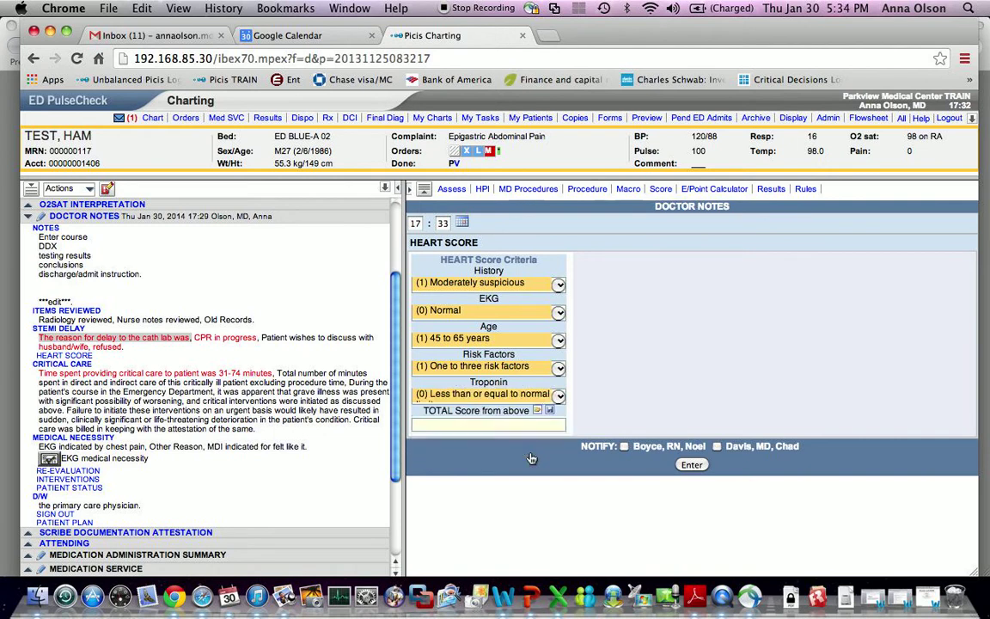
{"action": "left_click", "coordinate": [492, 423]}
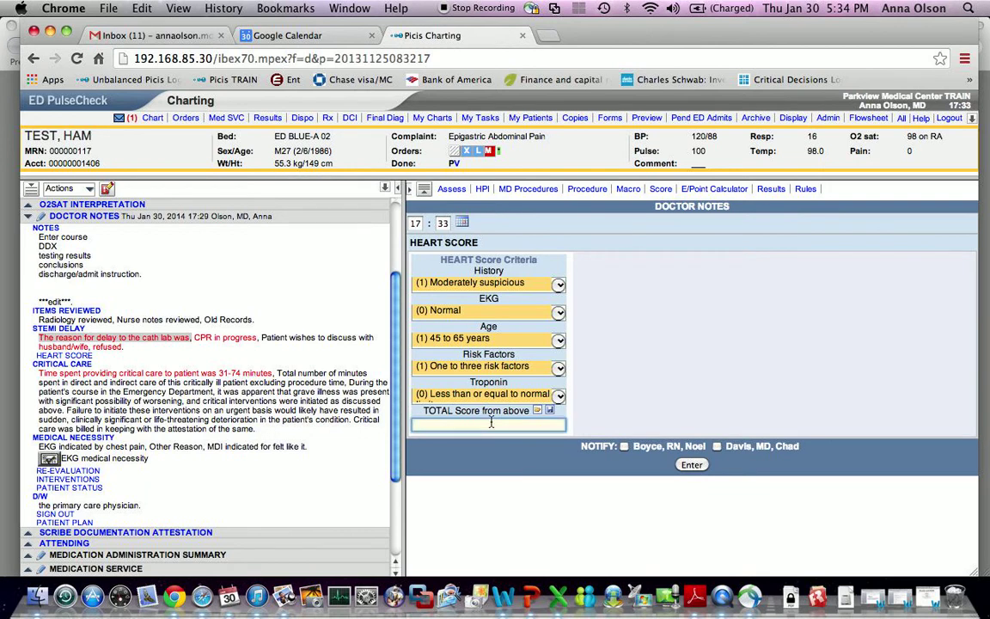
{"action": "type", "text": "3"}
{"action": "left_click", "coordinate": [692, 466]}
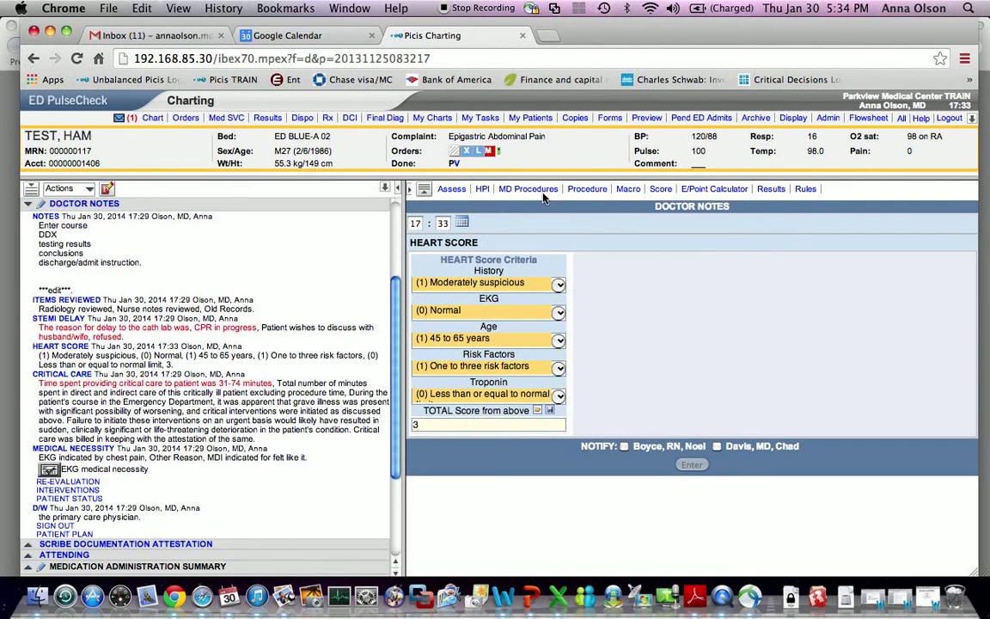
Step: Open the CVA Assessment from the physician procedures and examine its NIHSS and Acute Stroke Protocol sections
{"action": "left_click", "coordinate": [543, 196]}
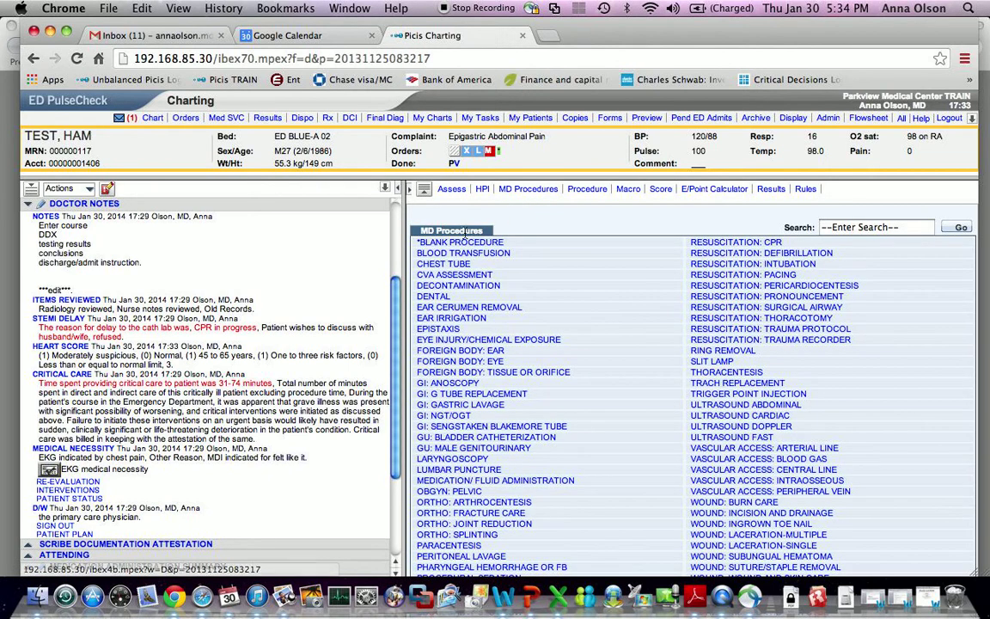
{"action": "left_click", "coordinate": [455, 276]}
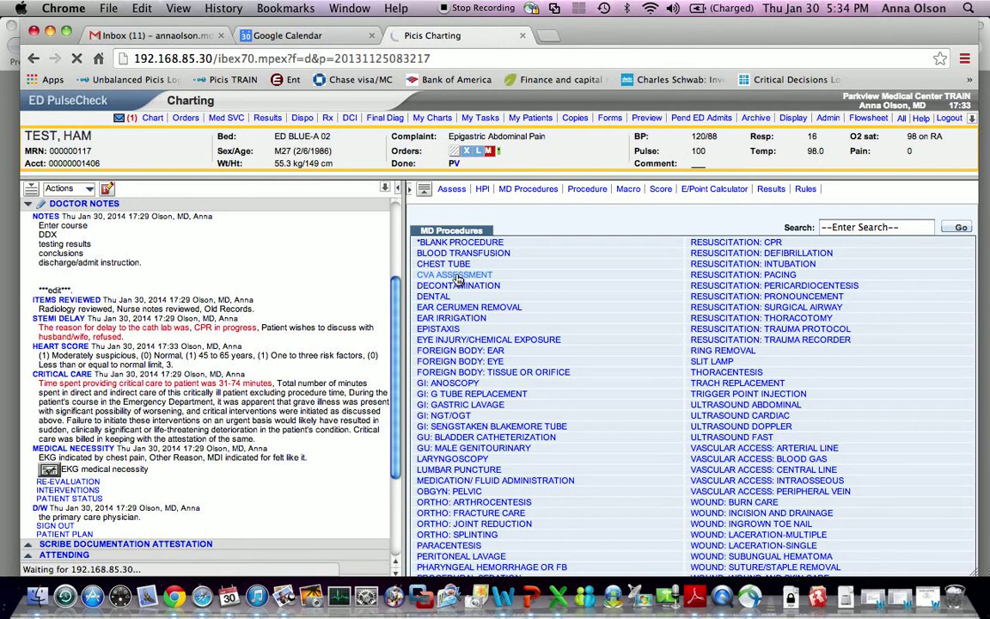
{"action": "scroll", "coordinate": [541, 371], "scroll_direction": "down", "scroll_amount": 5}
{"action": "scroll", "coordinate": [540, 374], "scroll_direction": "up", "scroll_amount": 5}
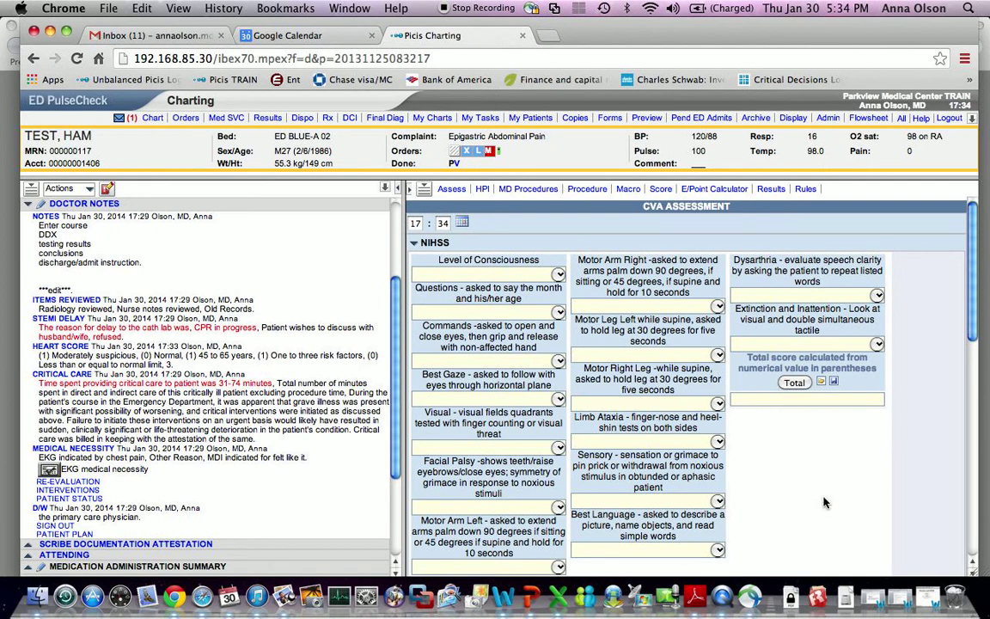
{"action": "scroll", "coordinate": [822, 502], "scroll_direction": "down", "scroll_amount": 5}
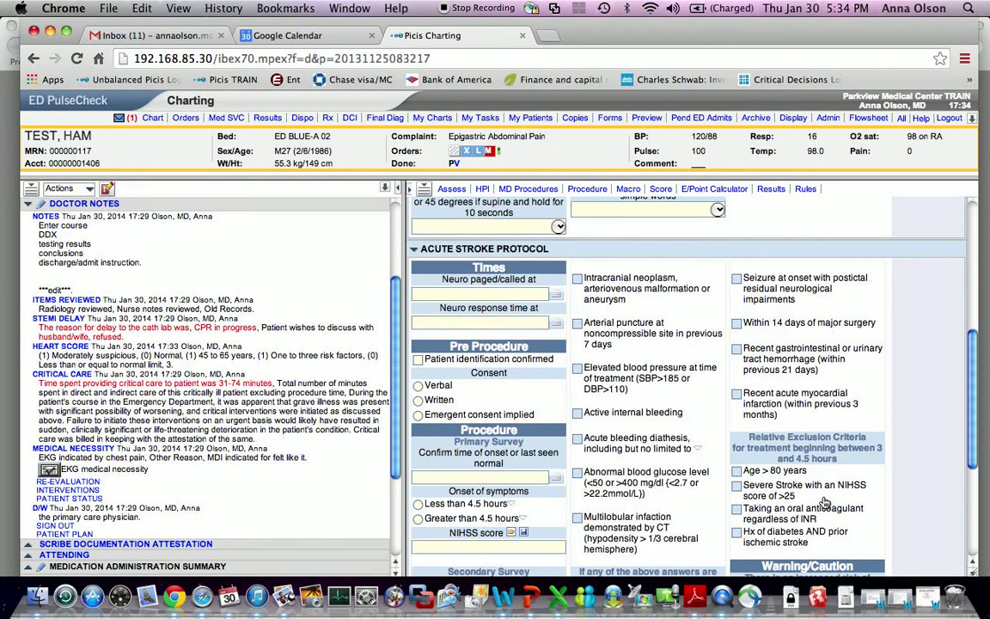
{"action": "scroll", "coordinate": [740, 447], "scroll_direction": "down", "scroll_amount": 3}
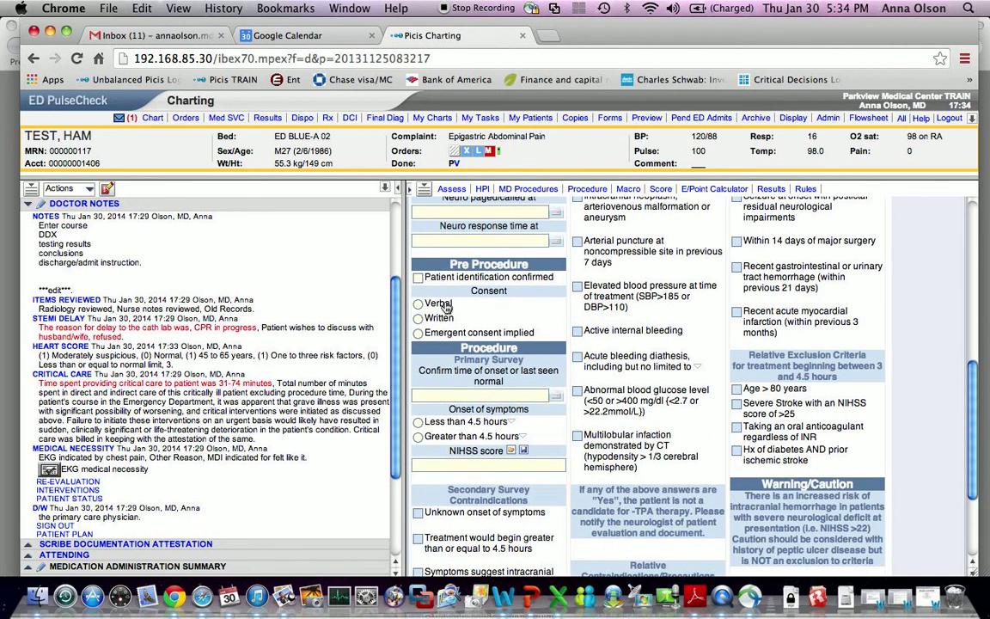
Step: Examine the remaining CVA Assessment sections, from consent and onset of symptoms to the tPA contraindications and additional notes
{"action": "scroll", "coordinate": [471, 482], "scroll_direction": "down", "scroll_amount": 3}
{"action": "scroll", "coordinate": [471, 486], "scroll_direction": "down", "scroll_amount": 1}
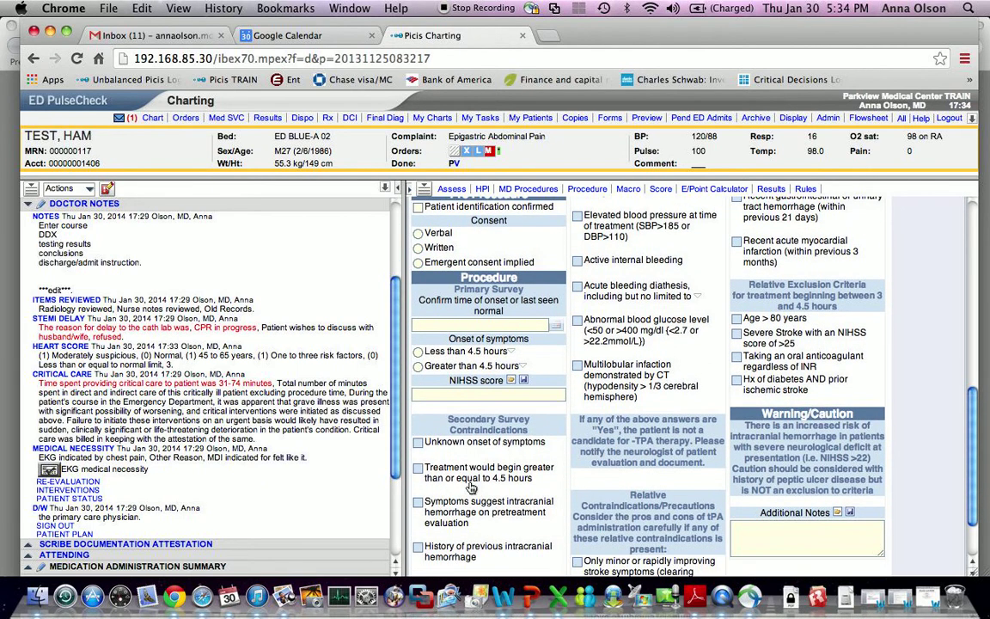
{"action": "scroll", "coordinate": [471, 487], "scroll_direction": "down", "scroll_amount": 1}
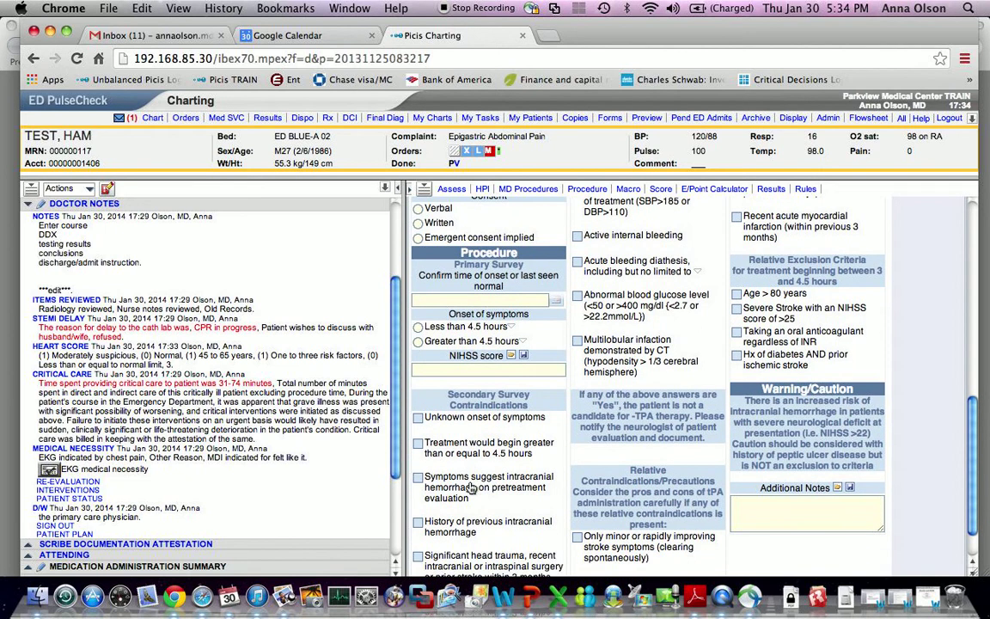
{"action": "scroll", "coordinate": [601, 468], "scroll_direction": "down", "scroll_amount": 2}
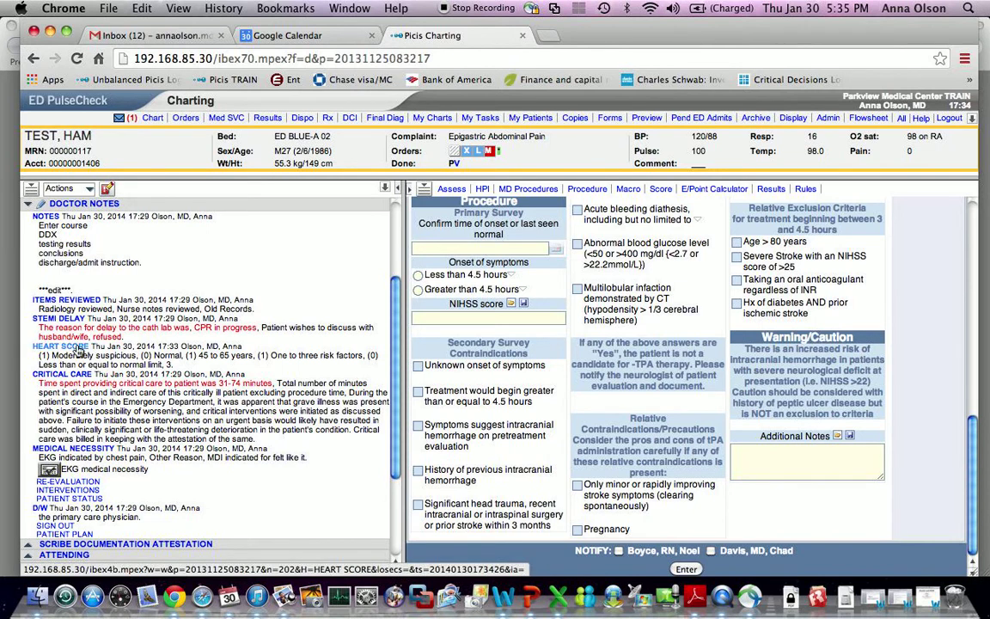
Step: Open the Ortho: Fracture Care form from the physician procedures, view its fields and return to the procedure list
{"action": "left_click", "coordinate": [533, 190]}
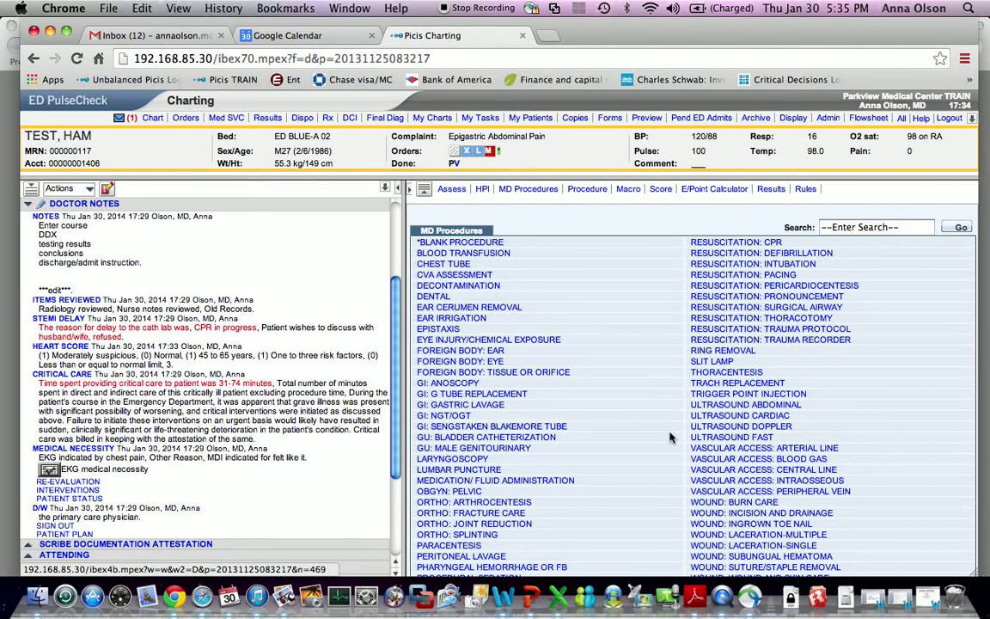
{"action": "left_click", "coordinate": [514, 513]}
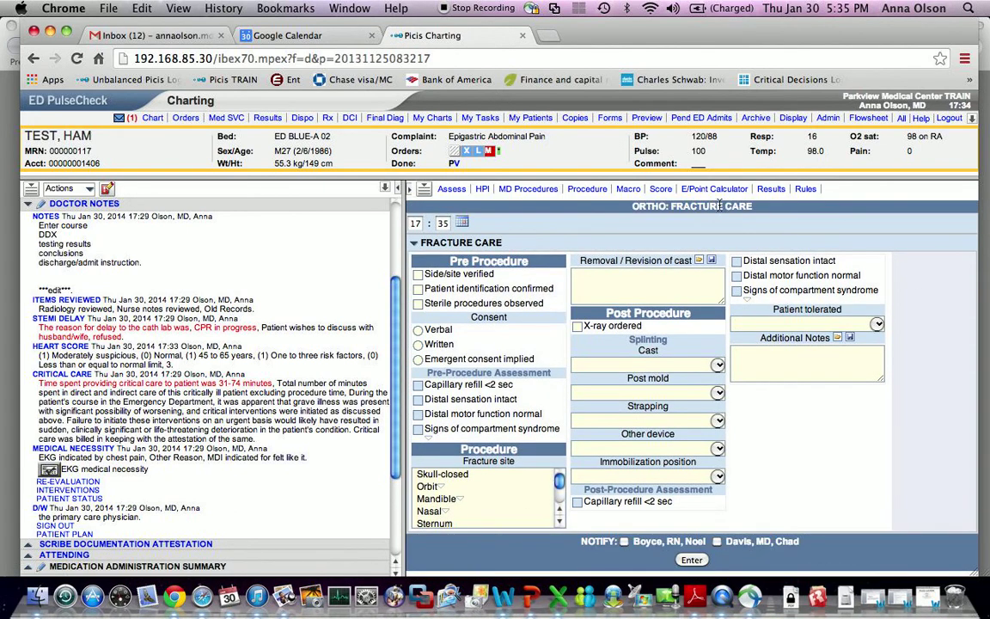
{"action": "left_click", "coordinate": [527, 189]}
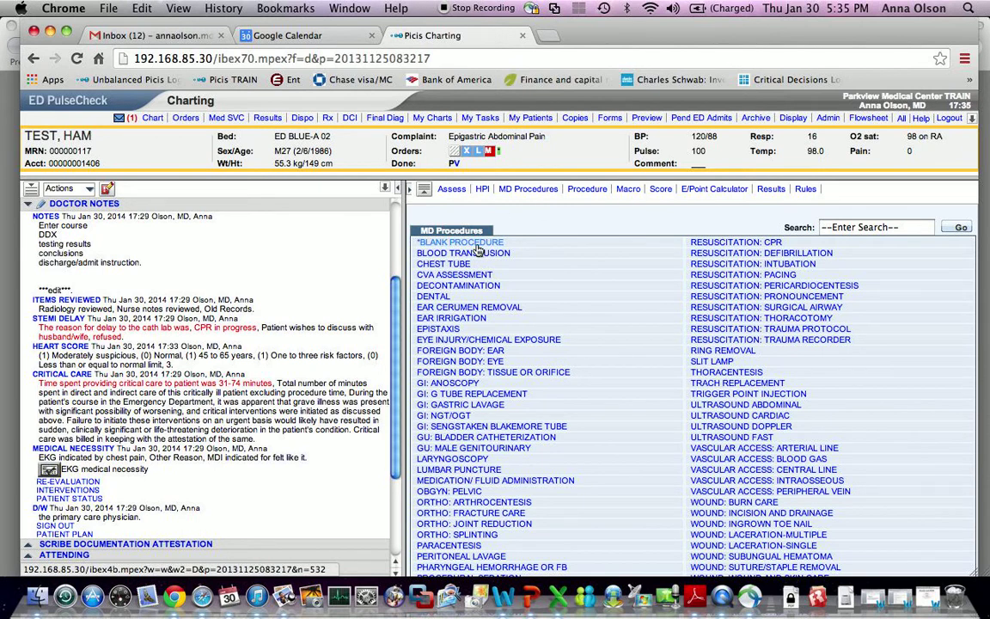
Step: Document a digital block in the chart by entering the P DIGITAL BLOCK macro
{"action": "left_click", "coordinate": [628, 191]}
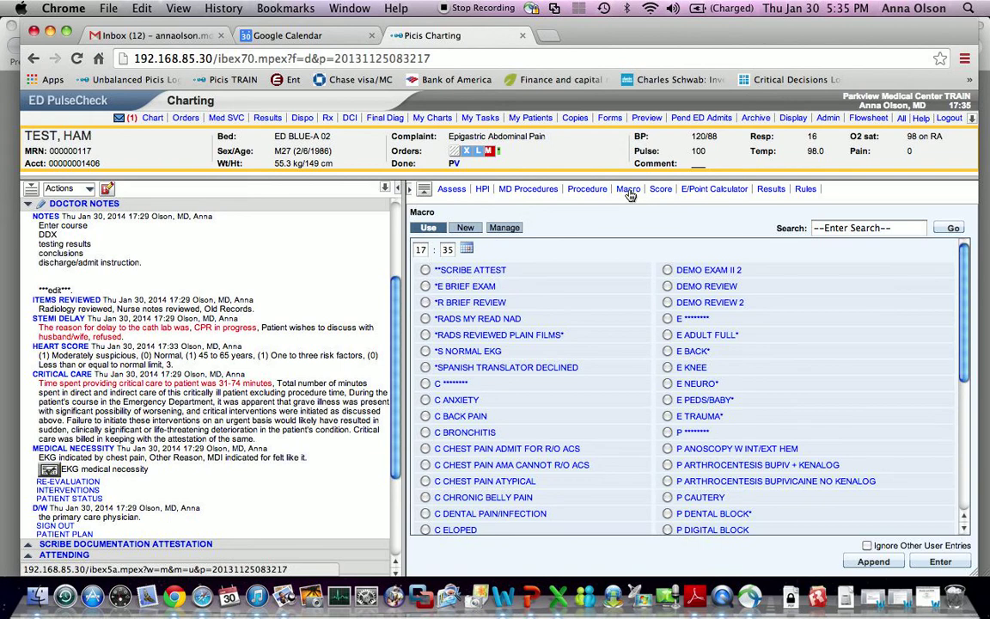
{"action": "scroll", "coordinate": [744, 392], "scroll_direction": "down", "scroll_amount": 3}
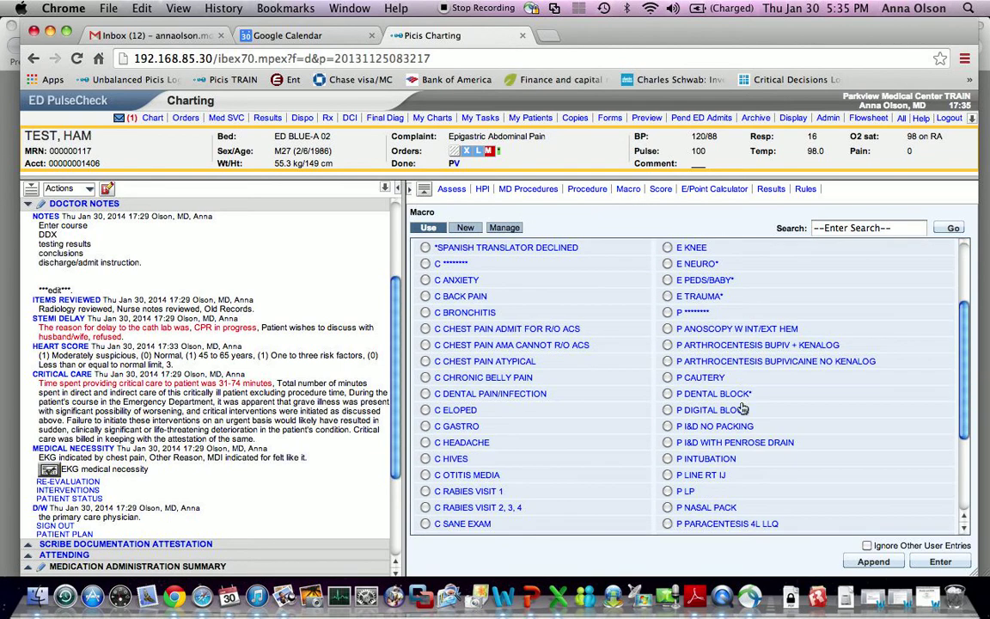
{"action": "left_click", "coordinate": [728, 414]}
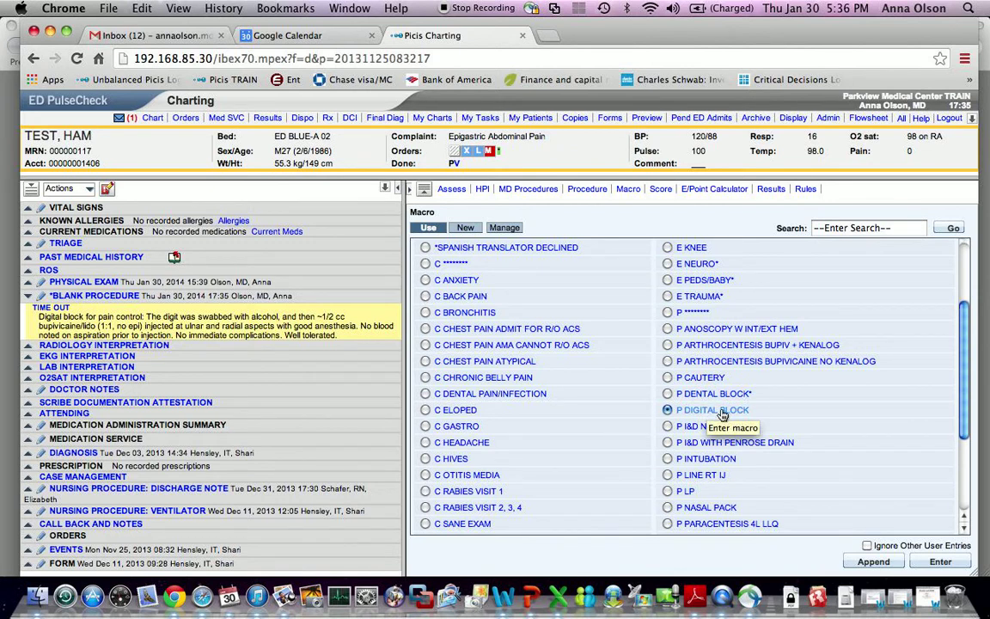
Step: Append the P DENTAL BLOCK* macro to the chart with other user entries ignored
{"action": "left_click", "coordinate": [667, 393]}
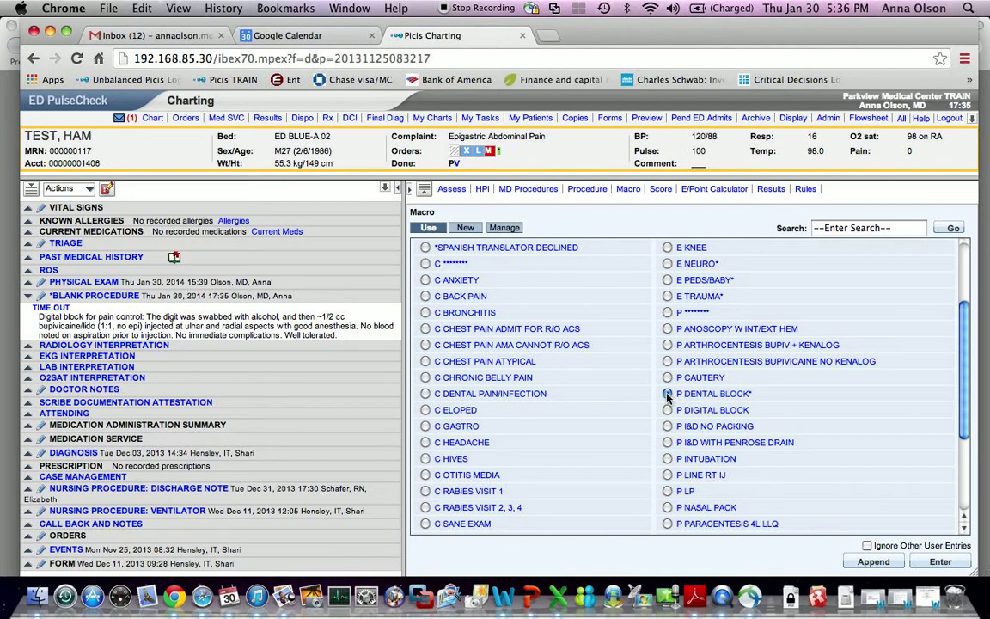
{"action": "left_click", "coordinate": [867, 546]}
{"action": "left_click", "coordinate": [873, 561]}
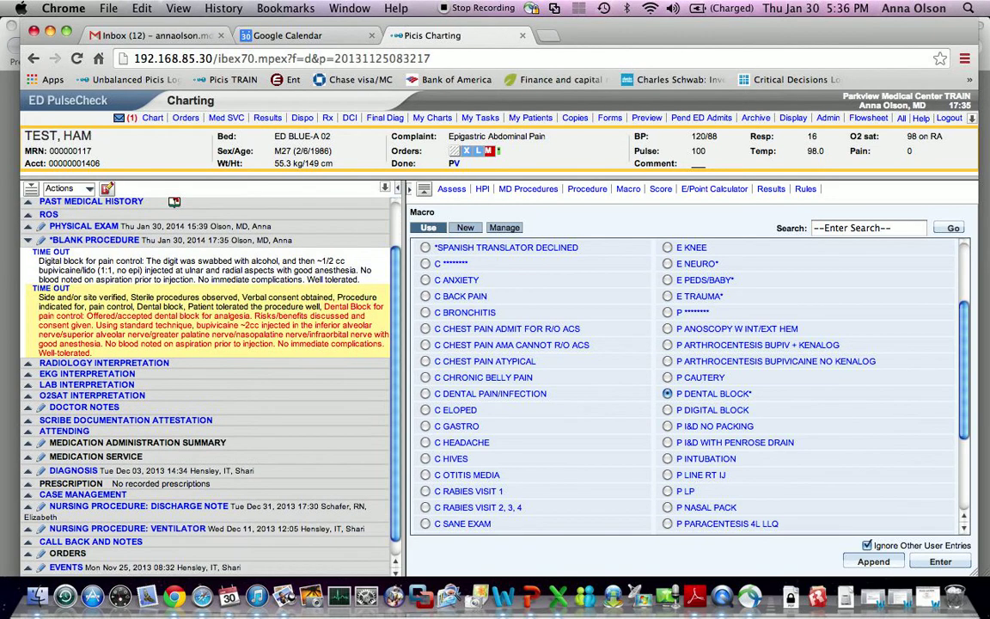
Step: Edit the dental block entry's additional notes to keep only the inferior alveolar nerve as the injection site, and save the change
{"action": "left_click", "coordinate": [45, 292]}
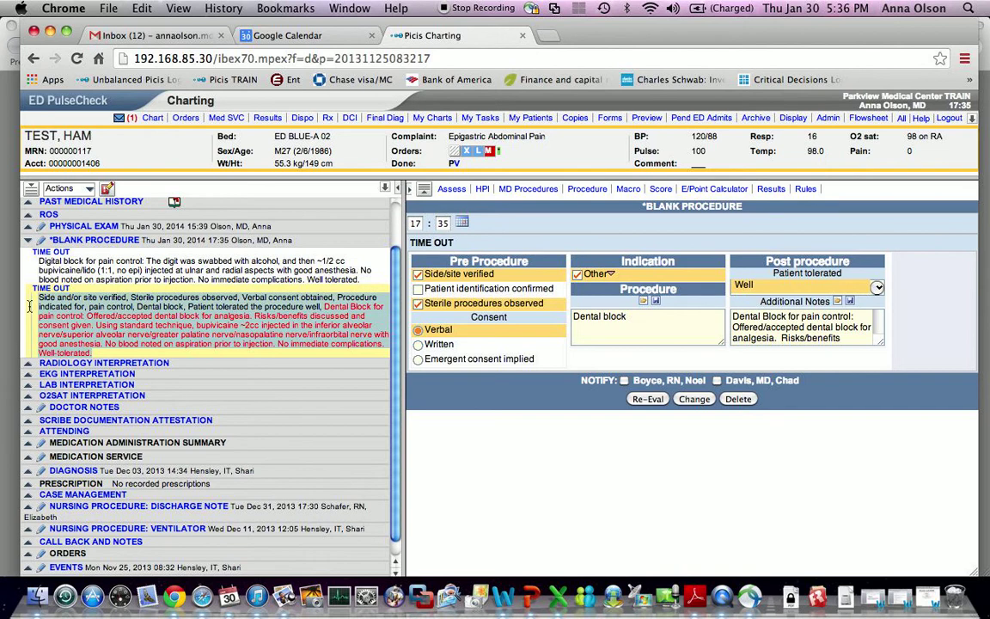
{"action": "left_click", "coordinate": [748, 338]}
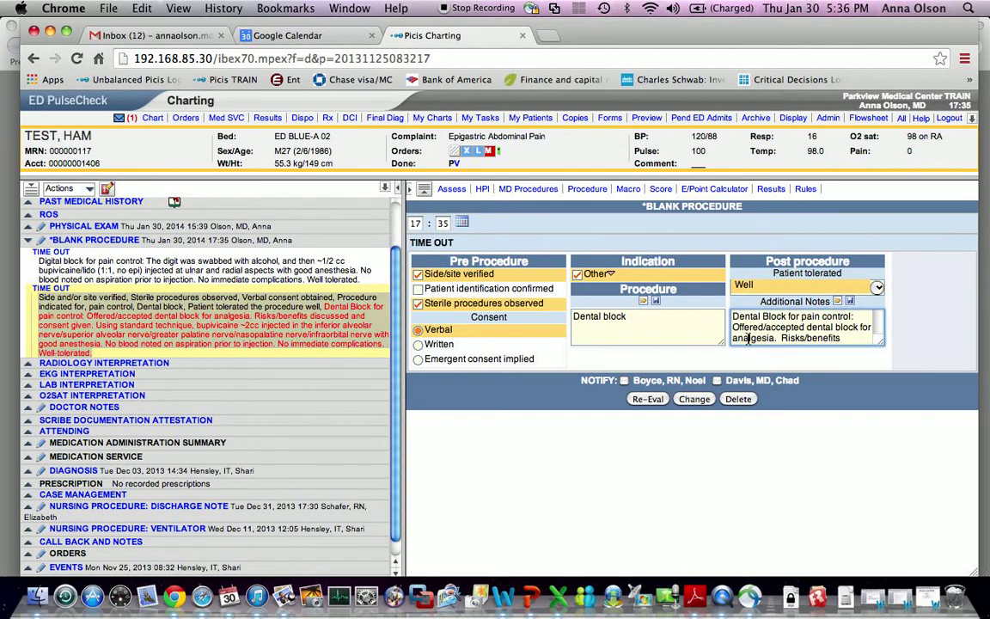
{"action": "scroll", "coordinate": [747, 337], "scroll_direction": "down", "scroll_amount": 5}
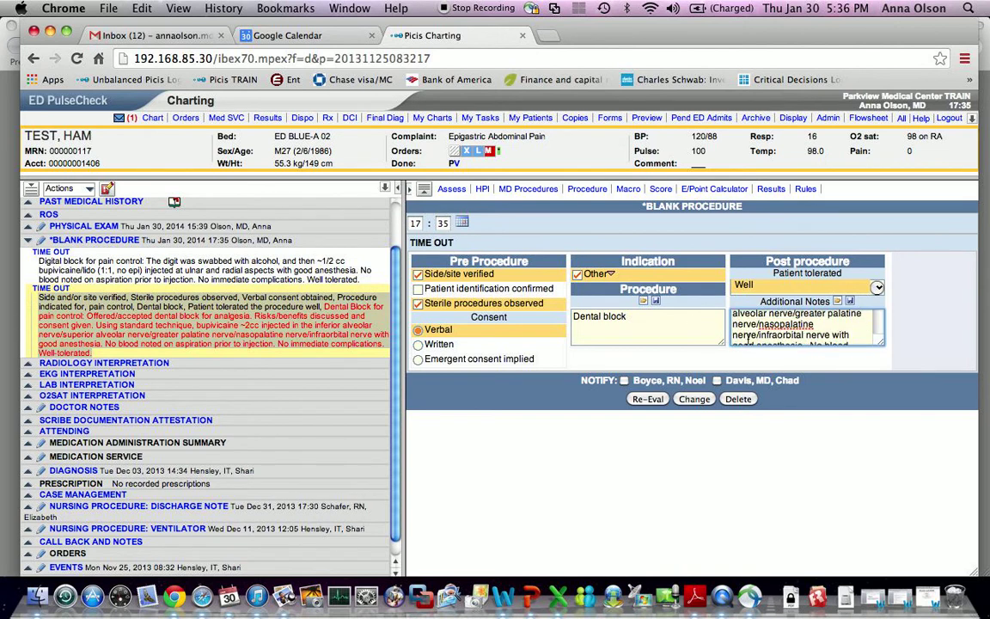
{"action": "scroll", "coordinate": [747, 339], "scroll_direction": "up", "scroll_amount": 1}
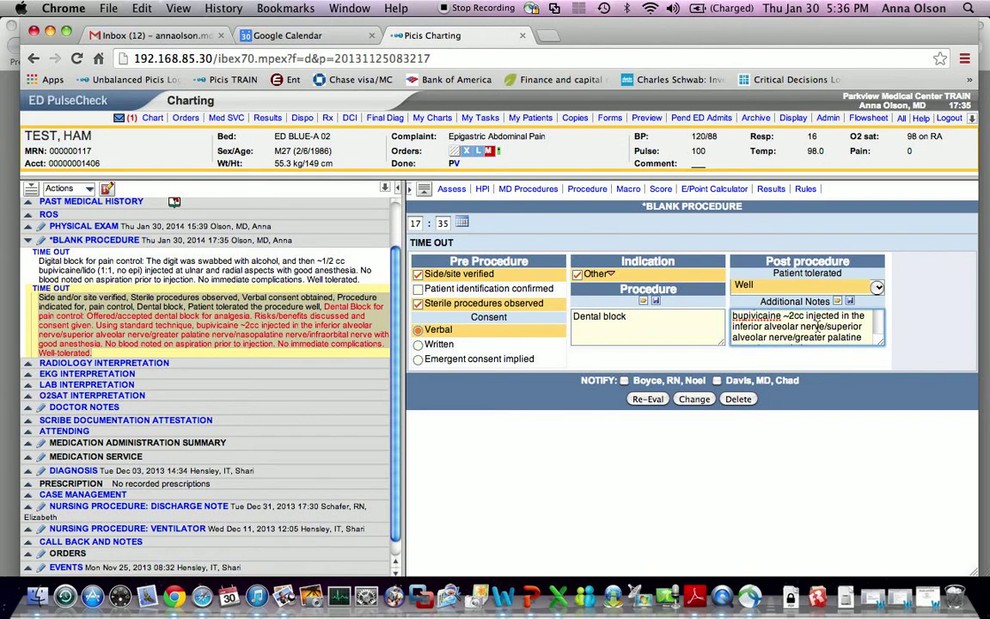
{"action": "mouse_move", "coordinate": [825, 327]}
{"action": "left_mouse_down"}
{"action": "mouse_move", "coordinate": [827, 347]}
{"action": "mouse_move", "coordinate": [807, 325]}
{"action": "left_mouse_up"}
{"action": "key", "text": "BackSpace"}
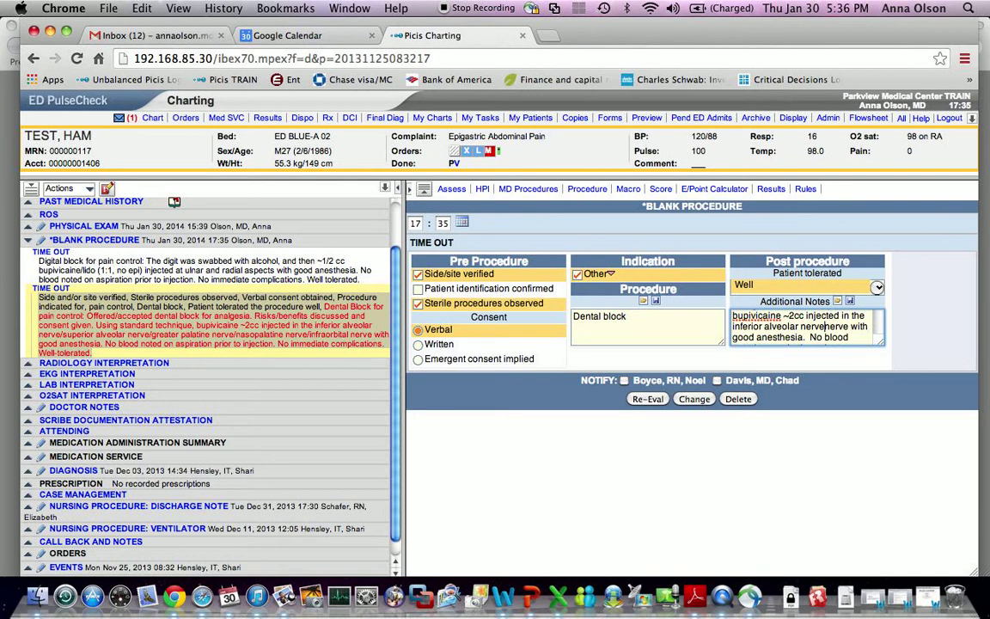
{"action": "left_click", "coordinate": [801, 326]}
{"action": "left_click", "coordinate": [826, 327]}
{"action": "double_click", "coordinate": [837, 327]}
{"action": "key", "text": "BackSpace"}
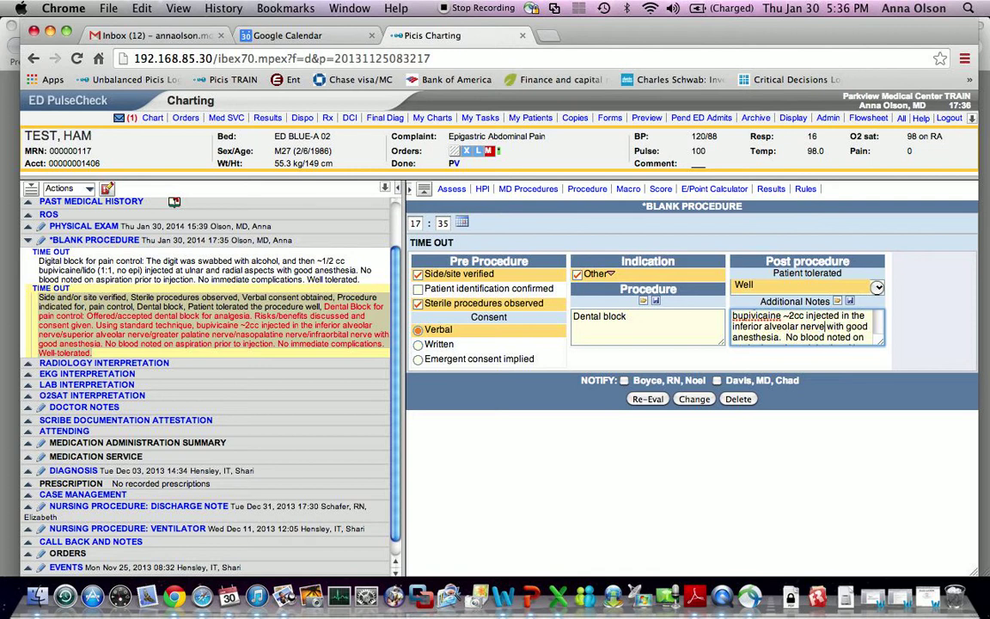
{"action": "left_click", "coordinate": [703, 400]}
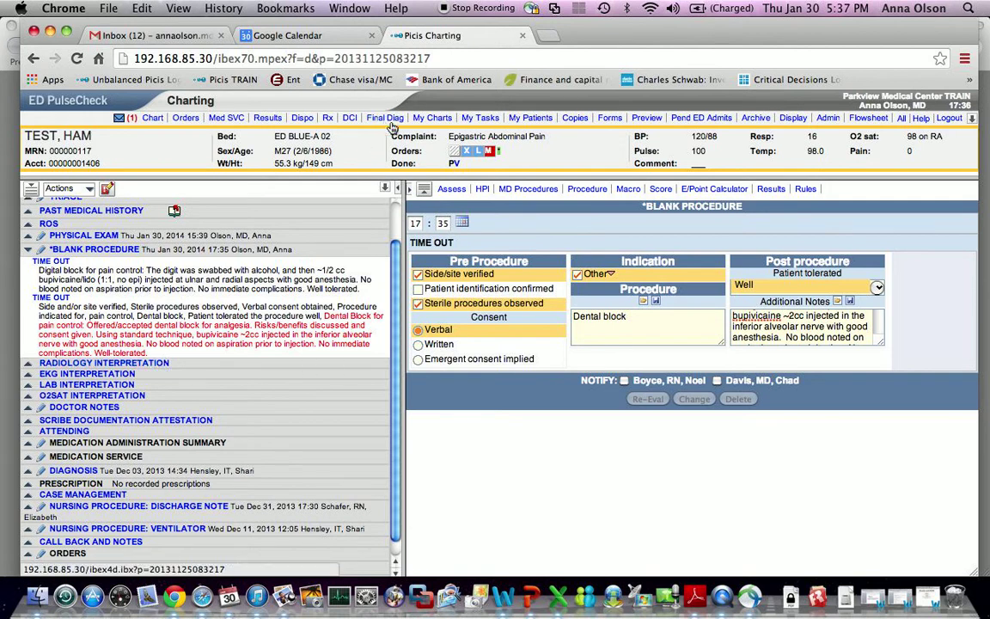
Step: Enter "abd pain" as the primary final diagnosis in the disposition, submit it and expand the chart's Diagnosis section
{"action": "left_click", "coordinate": [302, 118]}
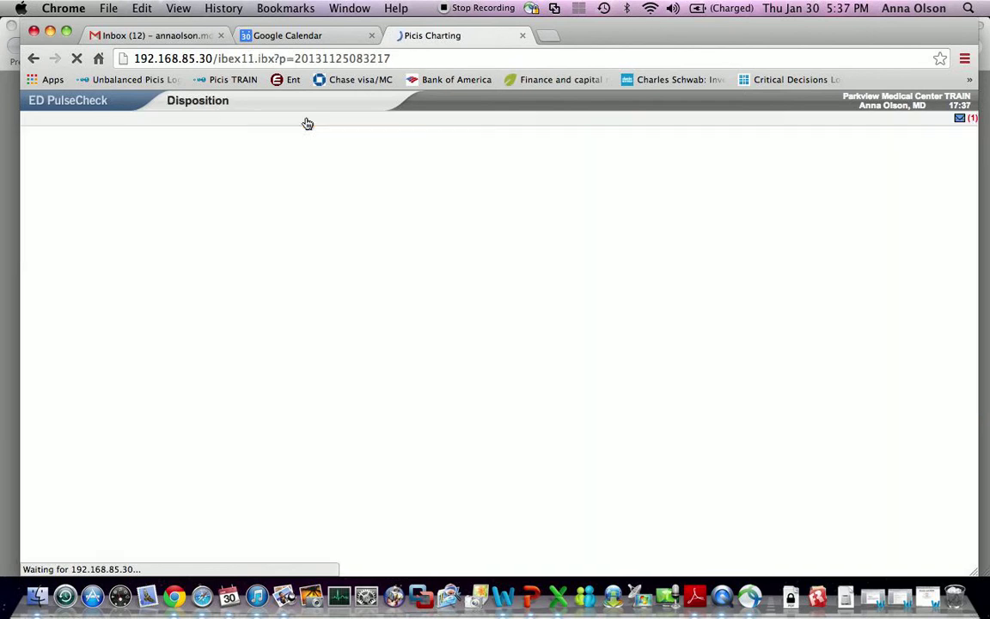
{"action": "scroll", "coordinate": [527, 505], "scroll_direction": "down", "scroll_amount": 3}
{"action": "scroll", "coordinate": [526, 504], "scroll_direction": "down", "scroll_amount": 3}
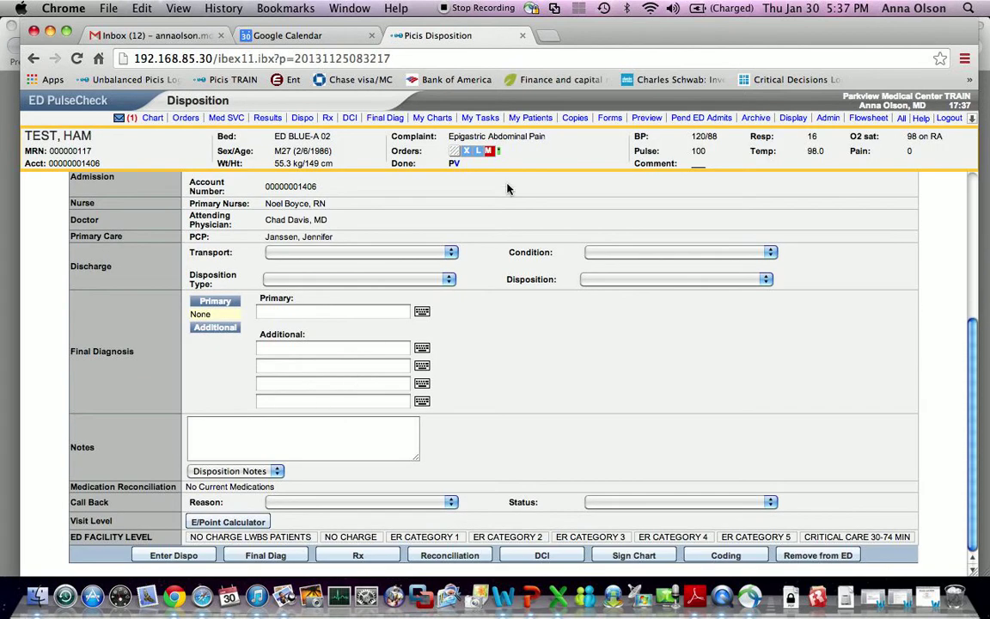
{"action": "left_click", "coordinate": [318, 315]}
{"action": "type", "text": "abd pain"}
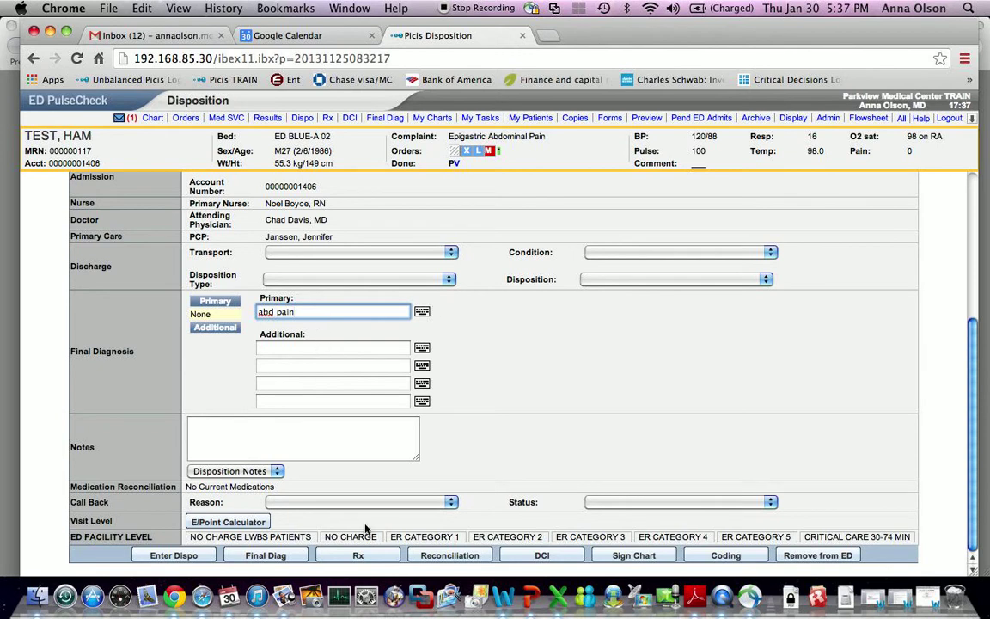
{"action": "left_click", "coordinate": [203, 558]}
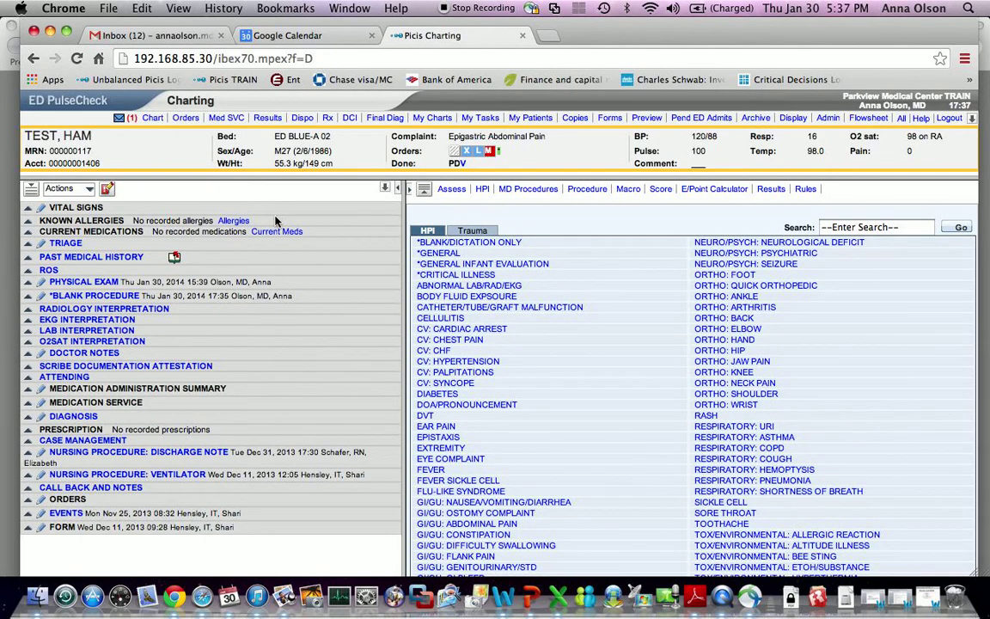
{"action": "left_click", "coordinate": [27, 417]}
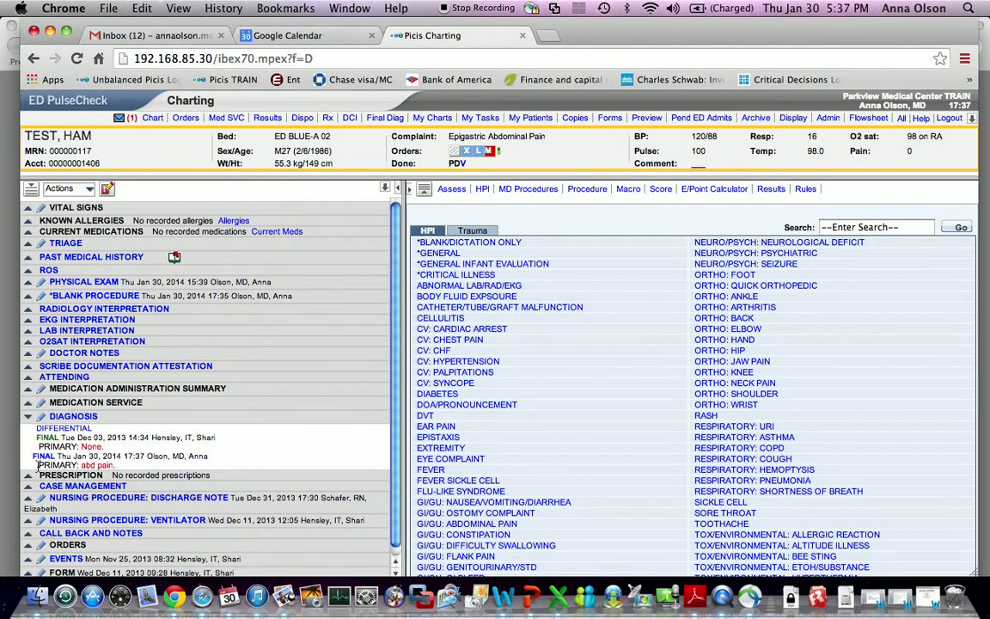
Step: Replace the primary final diagnosis "abd pain" with "RLQ pain" and expand the chart's Diagnosis section to review it
{"action": "left_click", "coordinate": [398, 120]}
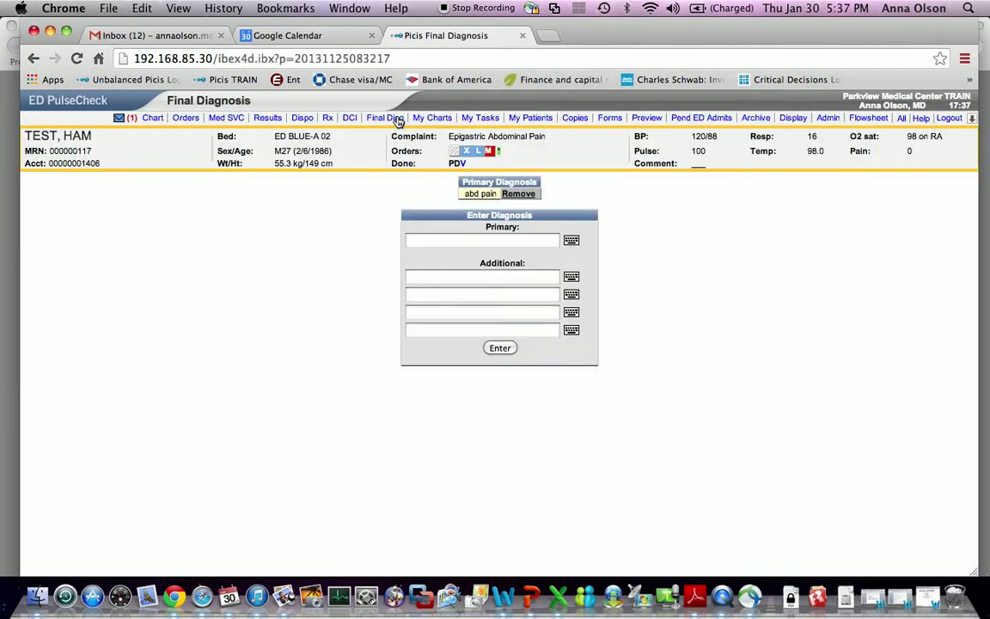
{"action": "left_click", "coordinate": [519, 196]}
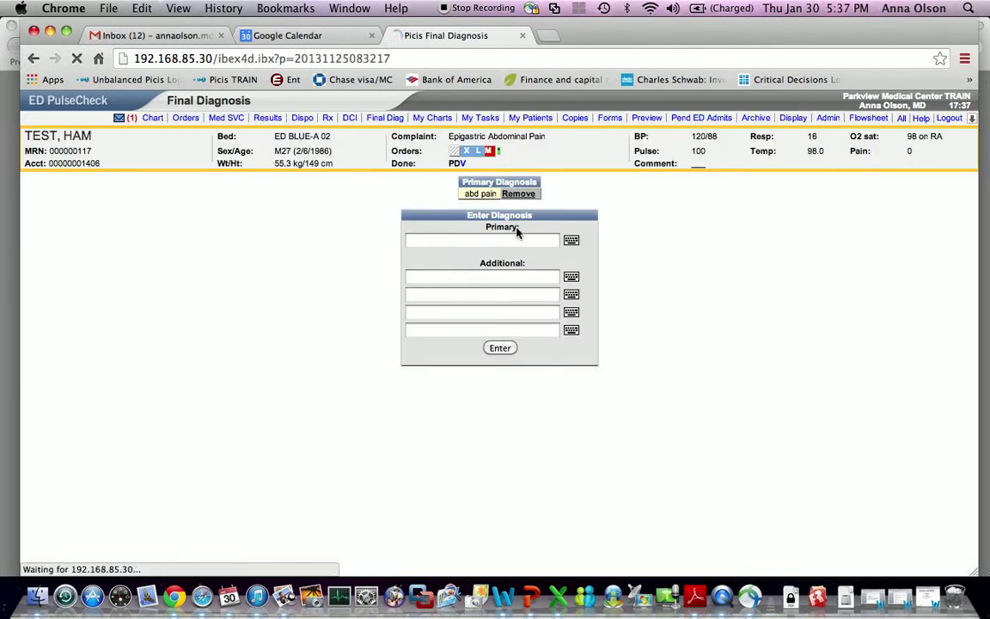
{"action": "type", "text": "RLQ pain"}
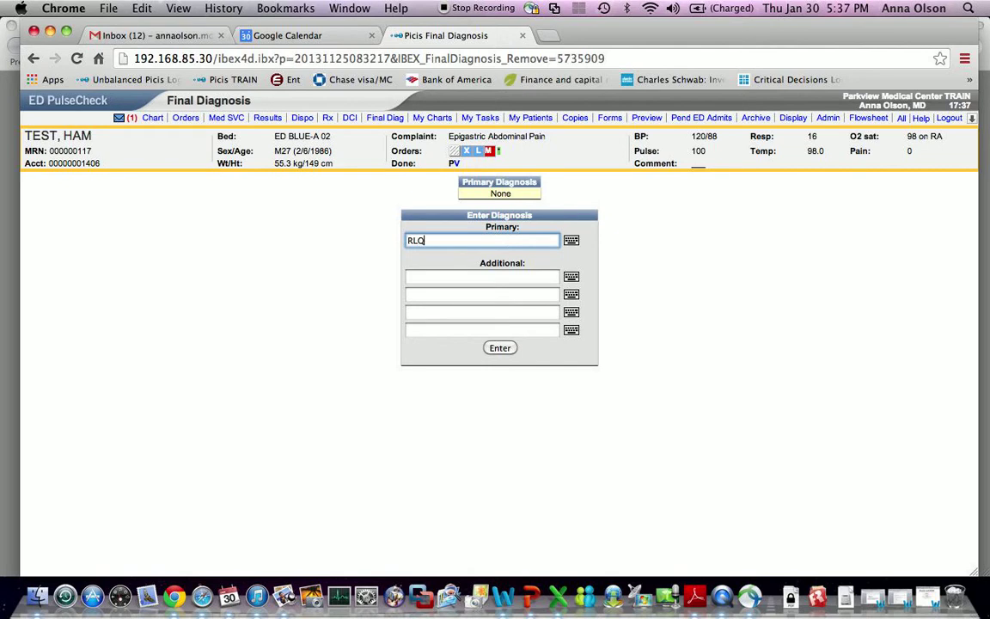
{"action": "left_click", "coordinate": [502, 348]}
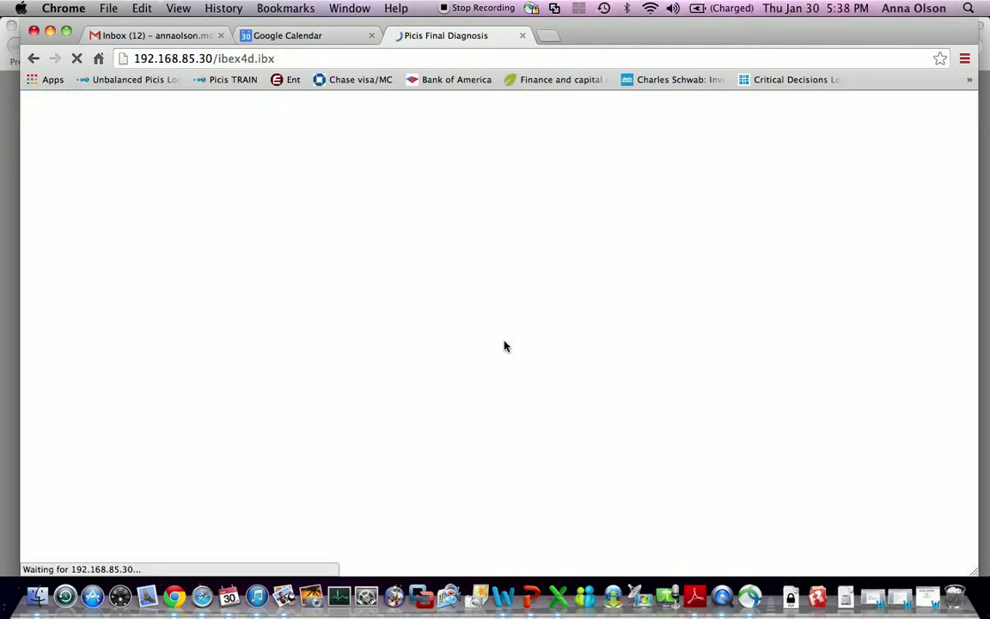
{"action": "left_click", "coordinate": [146, 119]}
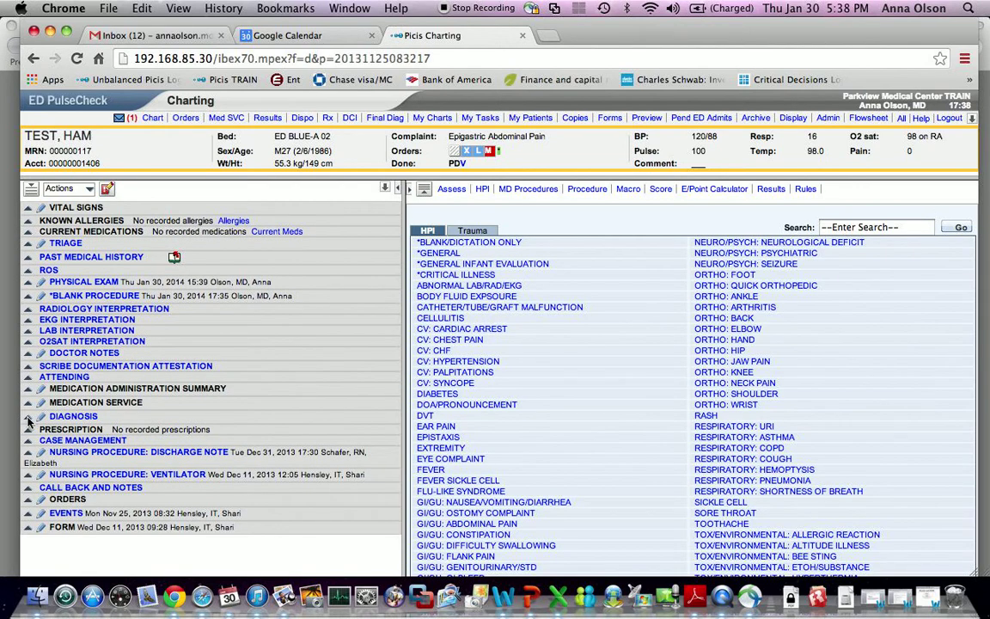
{"action": "left_click", "coordinate": [28, 417]}
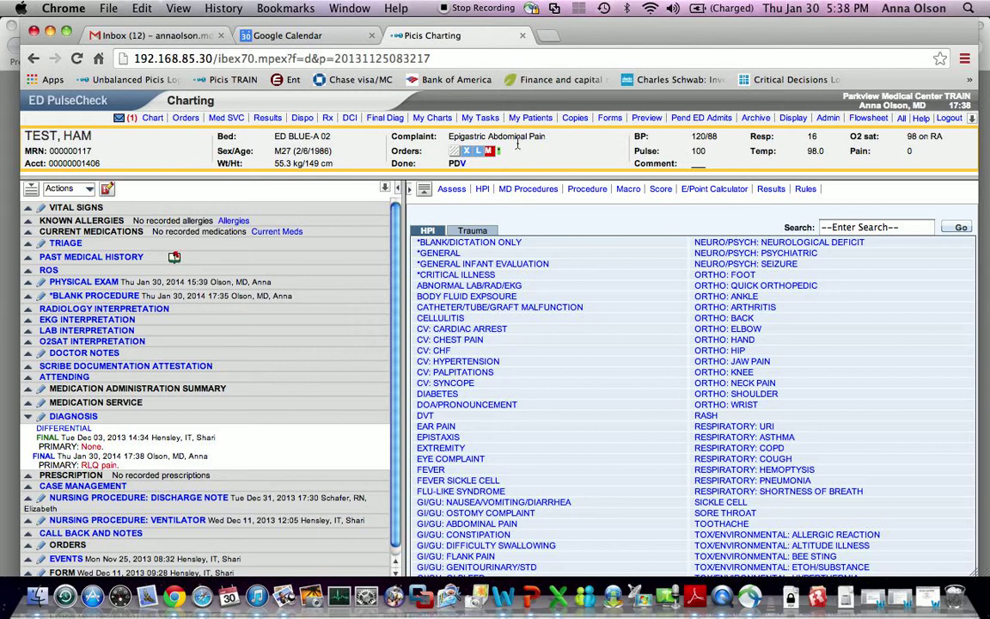
Step: Enter and submit "RLQ pain due to SW" as a primary diagnosis on the Final Diagnosis page
{"action": "left_click", "coordinate": [395, 121]}
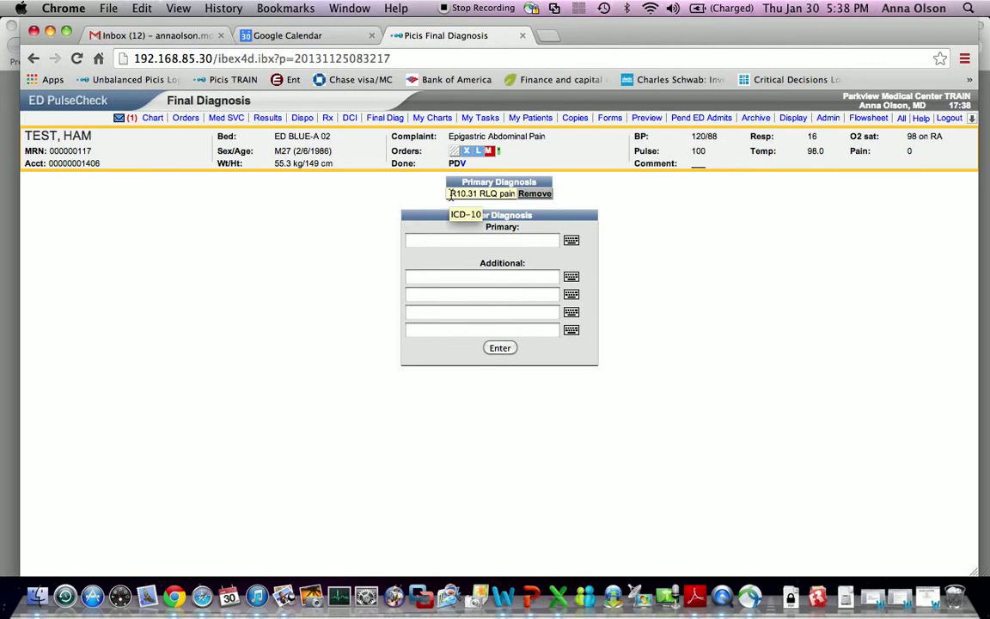
{"action": "left_click", "coordinate": [530, 244]}
{"action": "type", "text": "RLQ"}
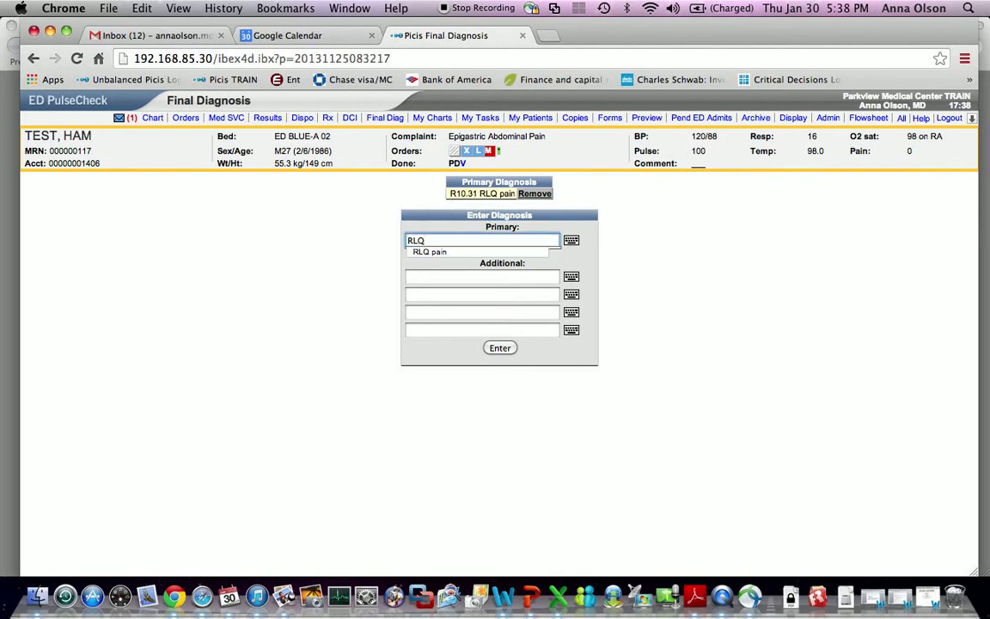
{"action": "type", "text": " pain due to SW"}
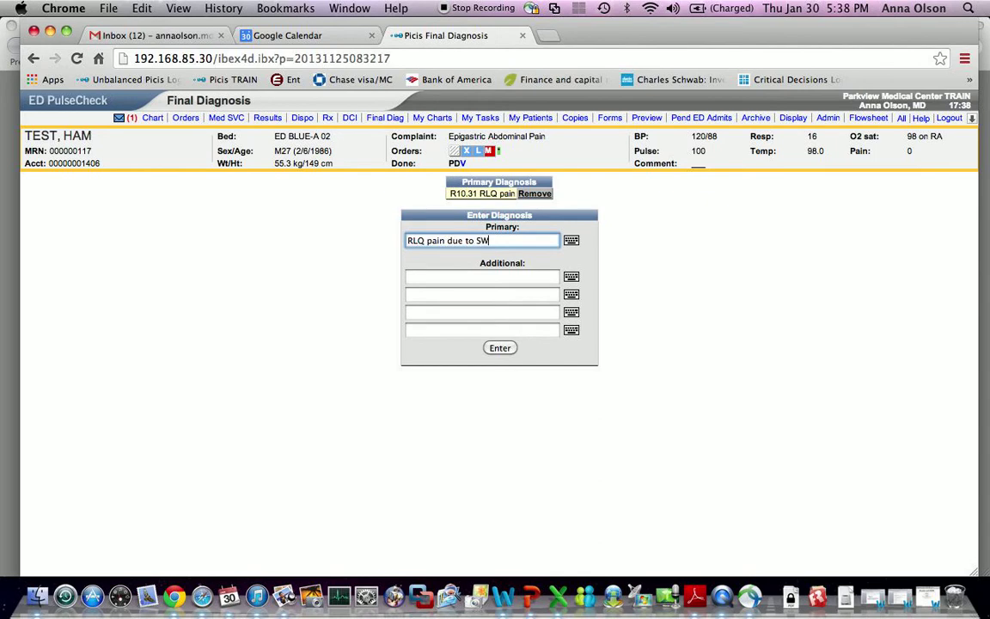
{"action": "left_click", "coordinate": [507, 348]}
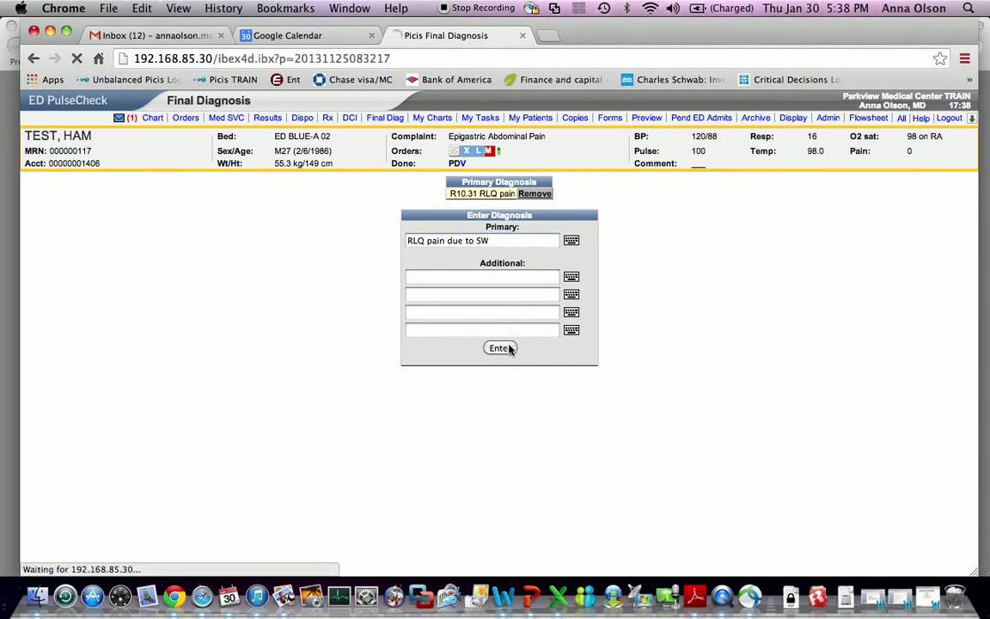